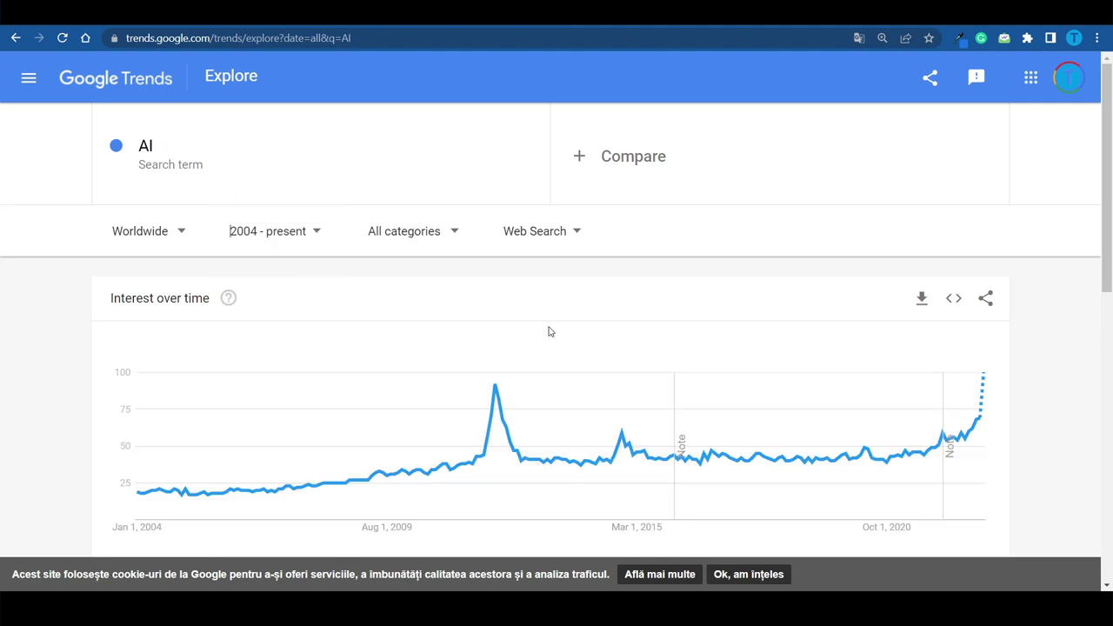
Highlight the words 'Stable Diffusion' in the Stable Diffusion 2.1 Demo page title
mouse_move(498, 337)
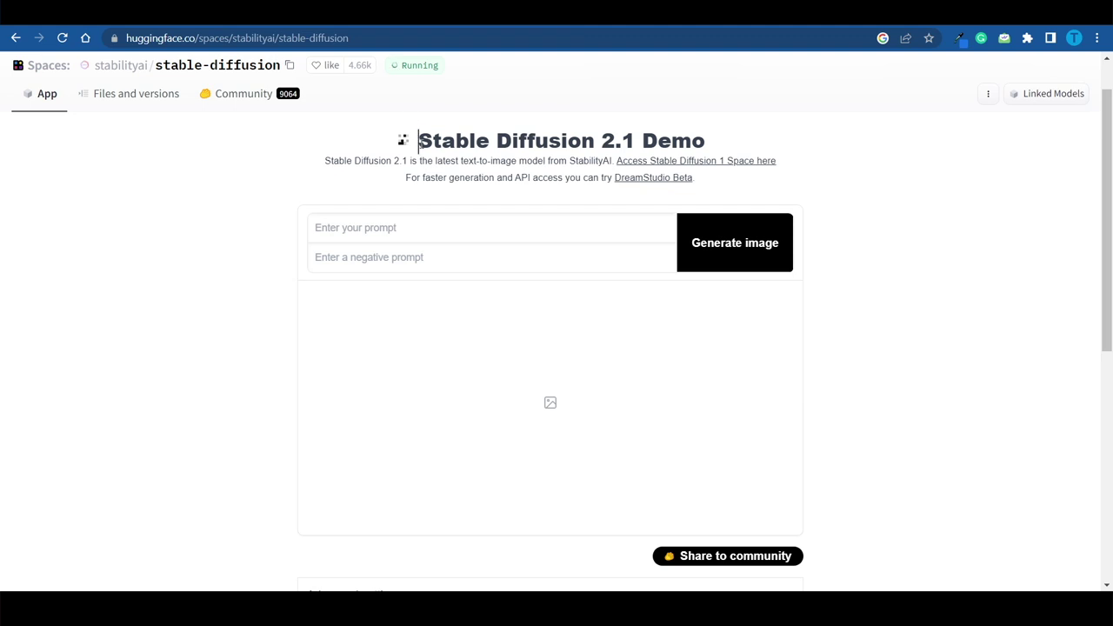
left_click_drag(418, 141, 594, 143)
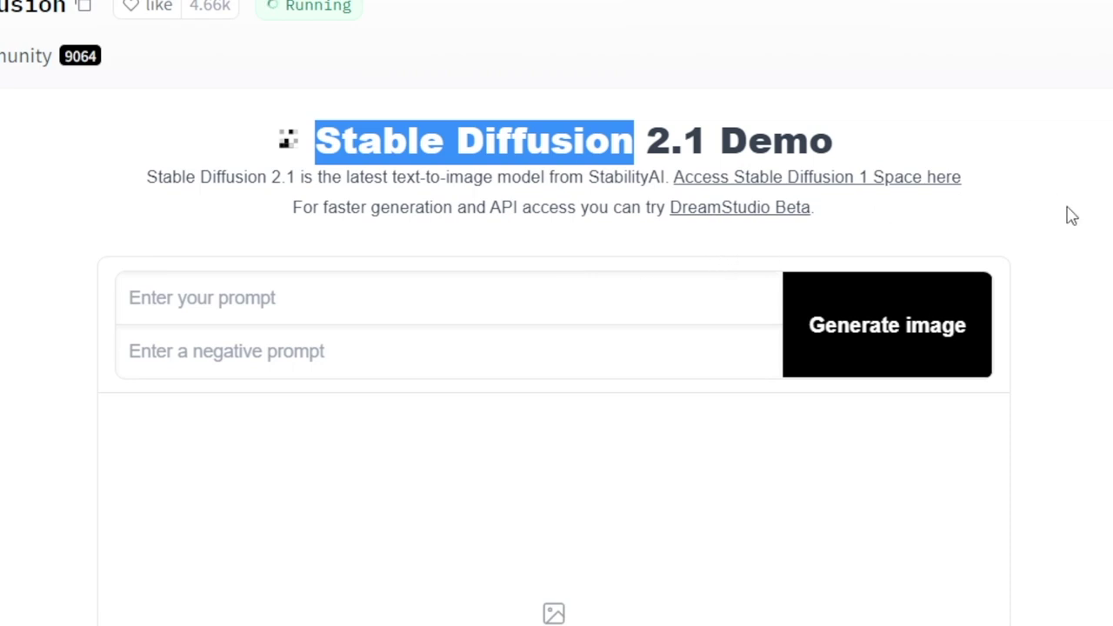
Load the solarpunk Amazon rainforest example, change the negative prompt to 'high quality', and generate
scroll(836, 182, "down", 3)
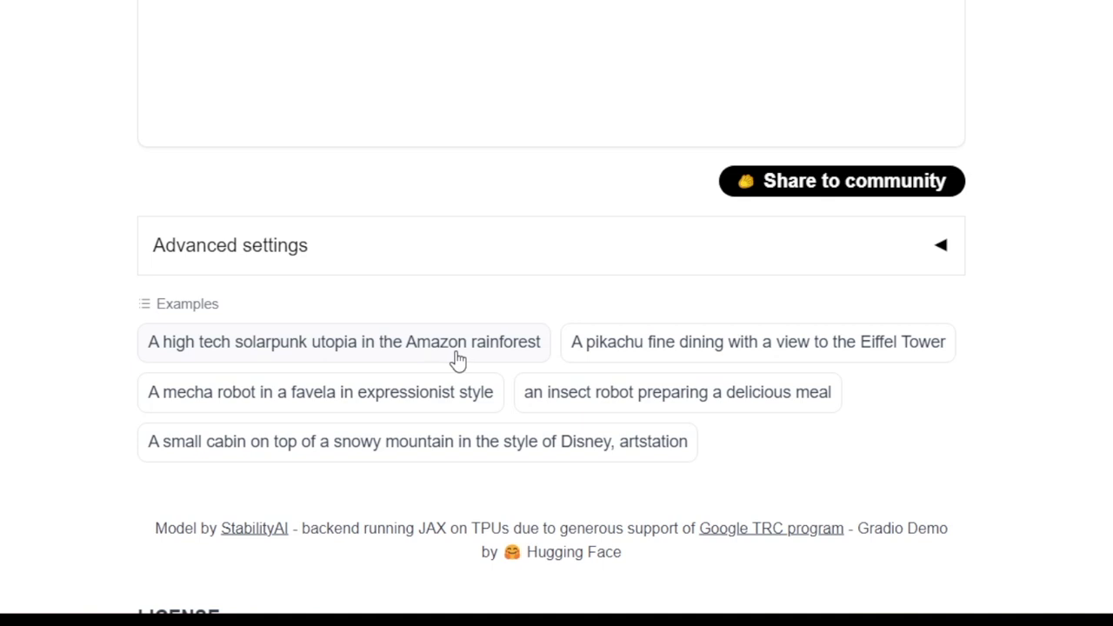
left_click(509, 349)
scroll(250, 278, "up", 5)
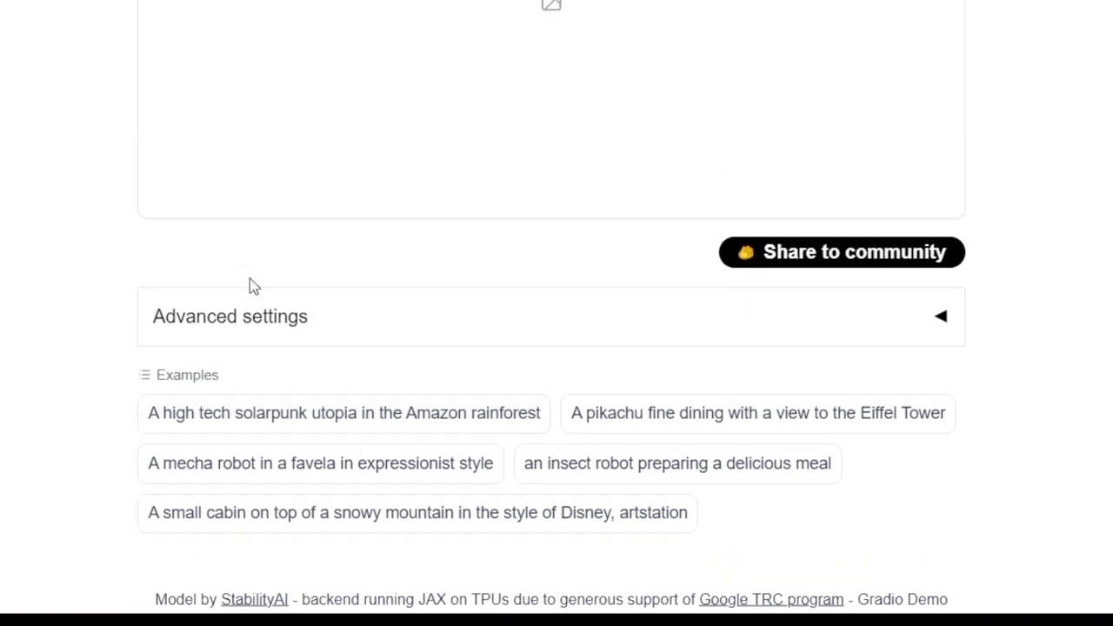
left_click_drag(246, 156, 163, 160)
type("high ")
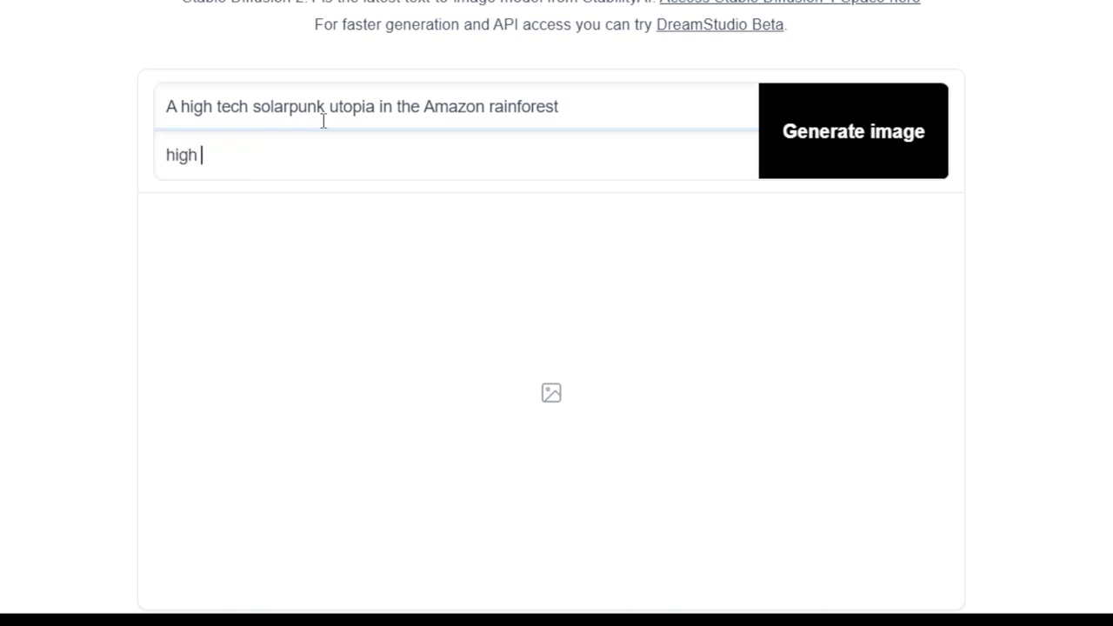
type("quality")
key("Return")
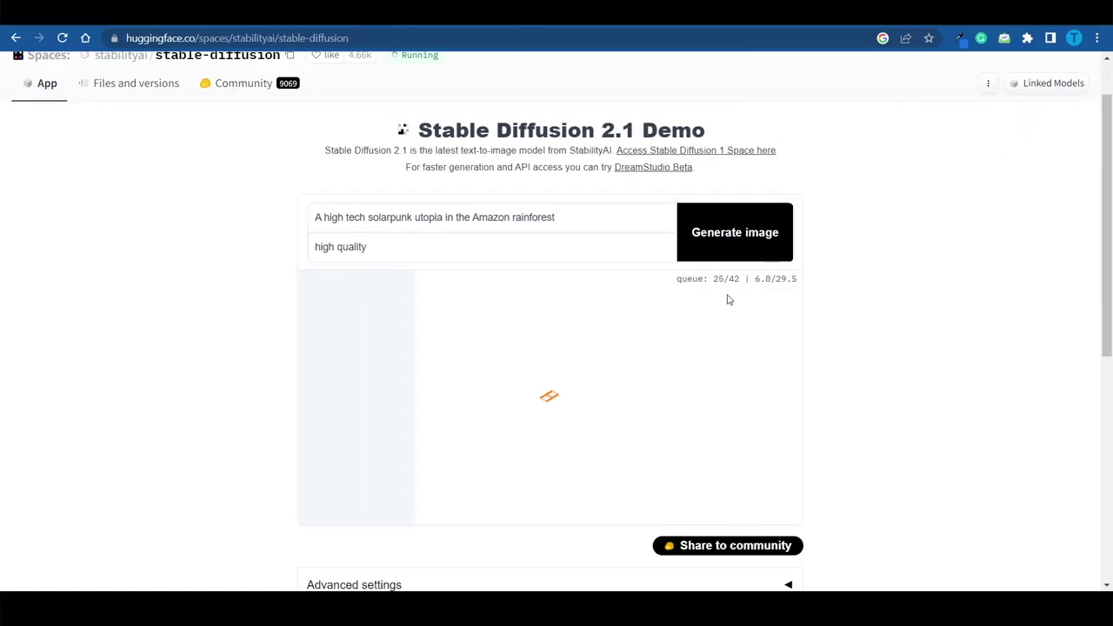
Highlight 'Stable Diffusion' in the heading, then enlarge the bottom-right solarpunk rainforest image
scroll(451, 212, "up", 1)
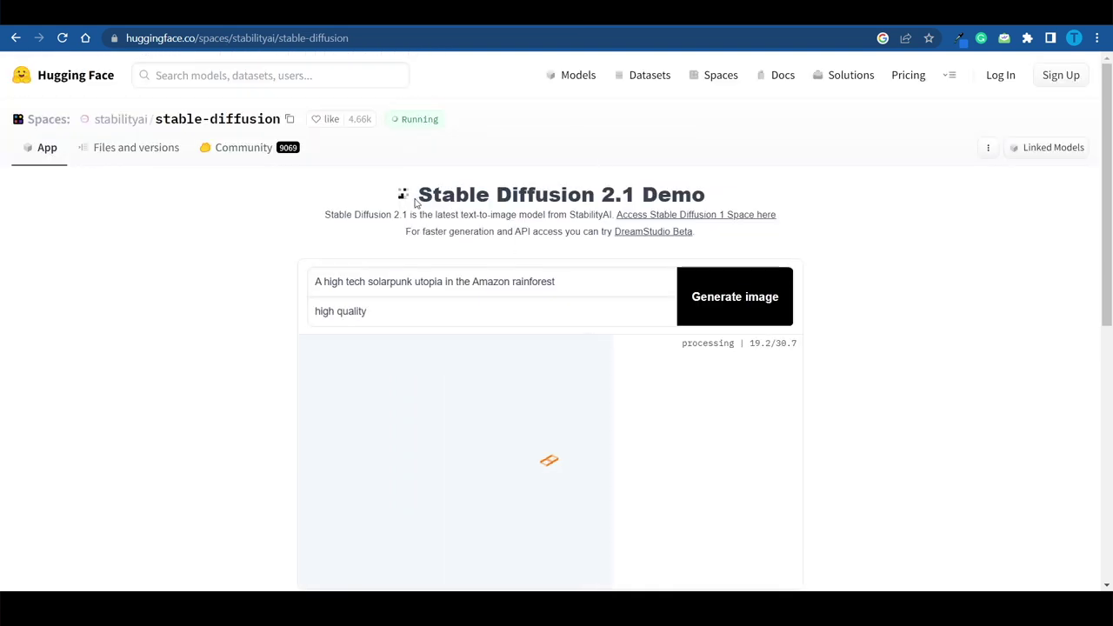
left_click_drag(416, 196, 595, 195)
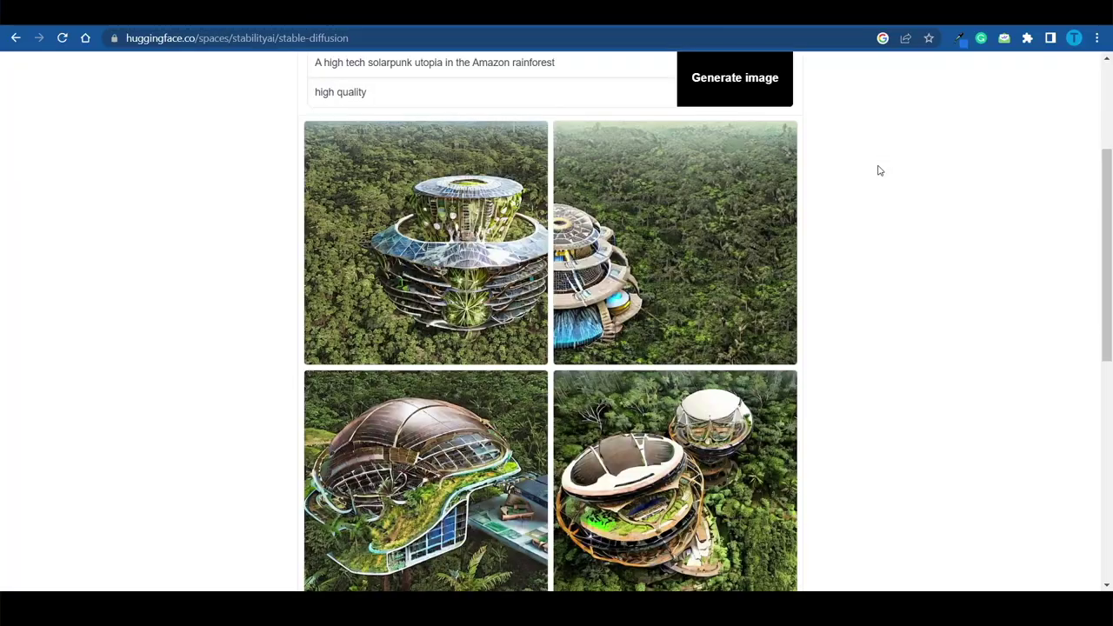
scroll(848, 360, "down", 1)
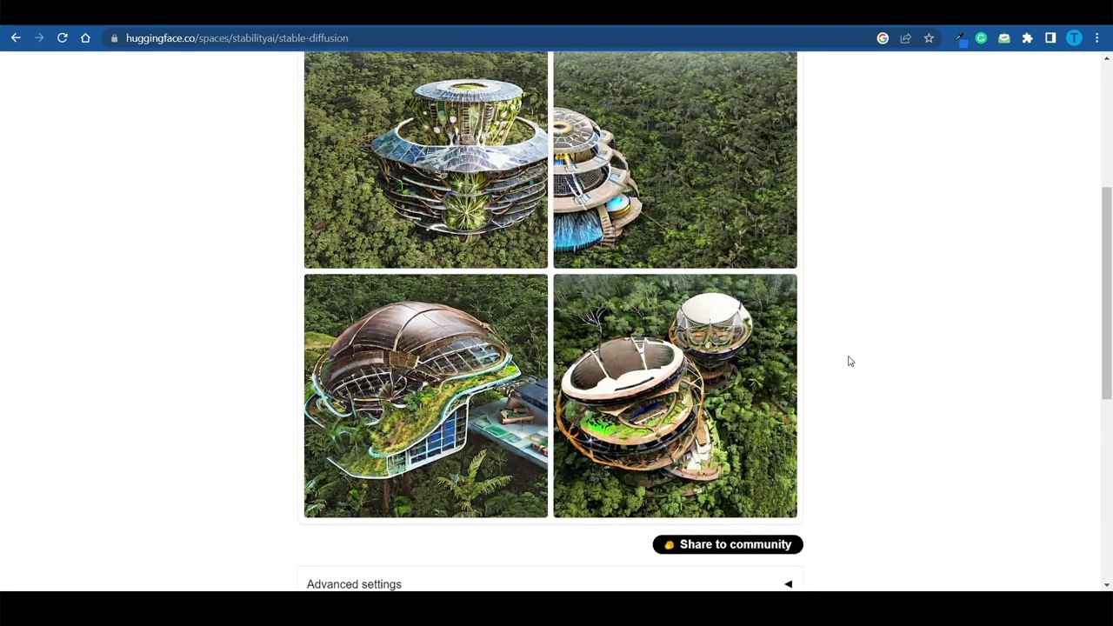
left_click(711, 370)
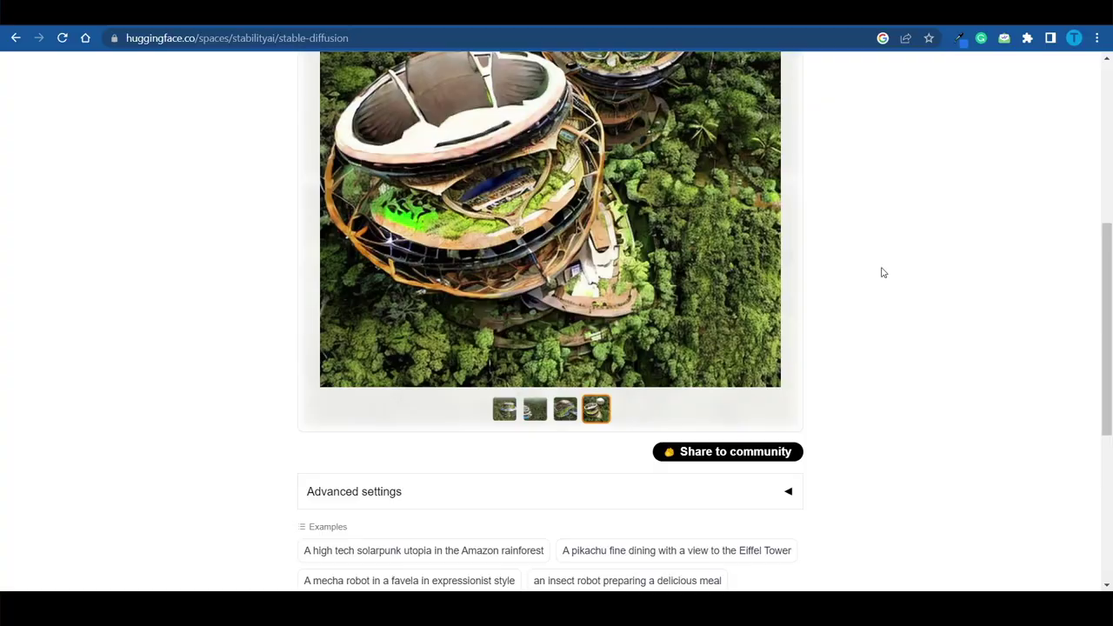
scroll(882, 272, "up", 5)
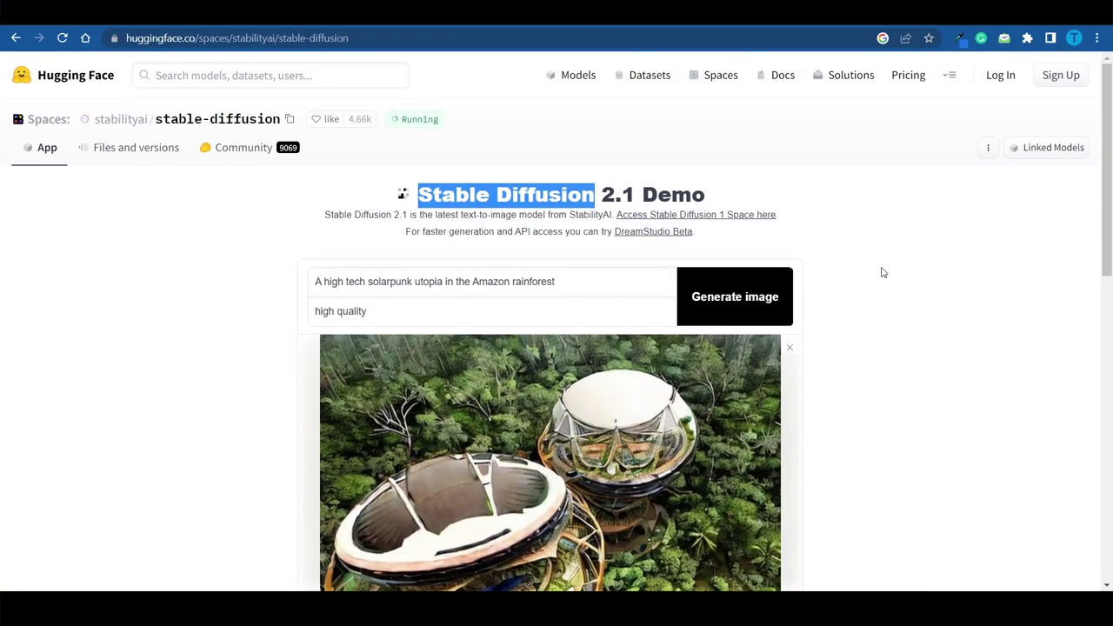
scroll(882, 272, "down", 3)
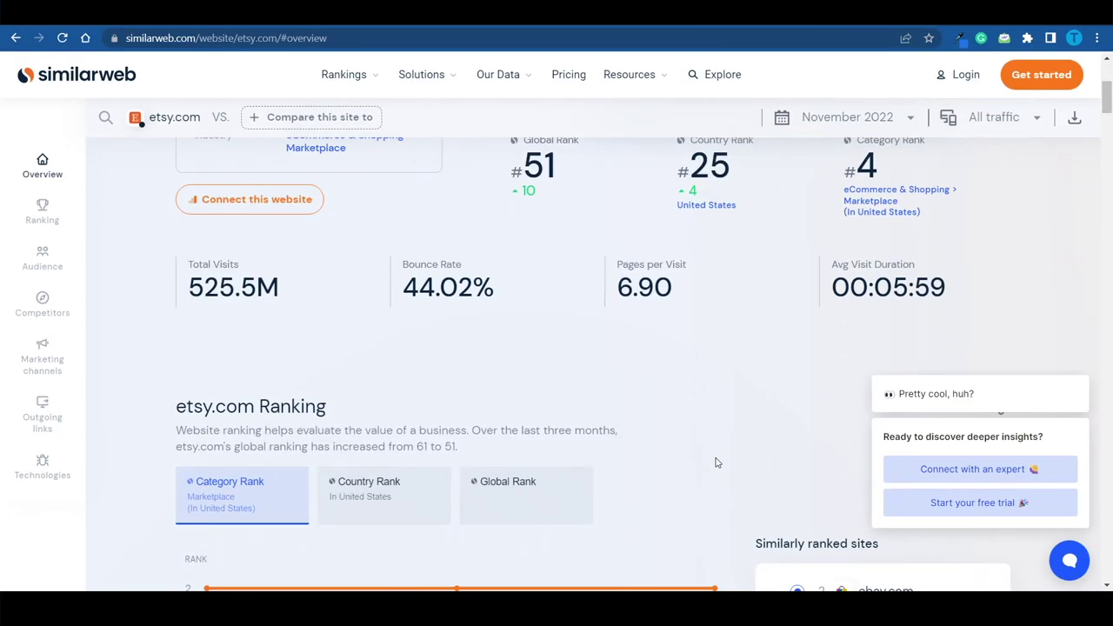
scroll(728, 464, "down", 10)
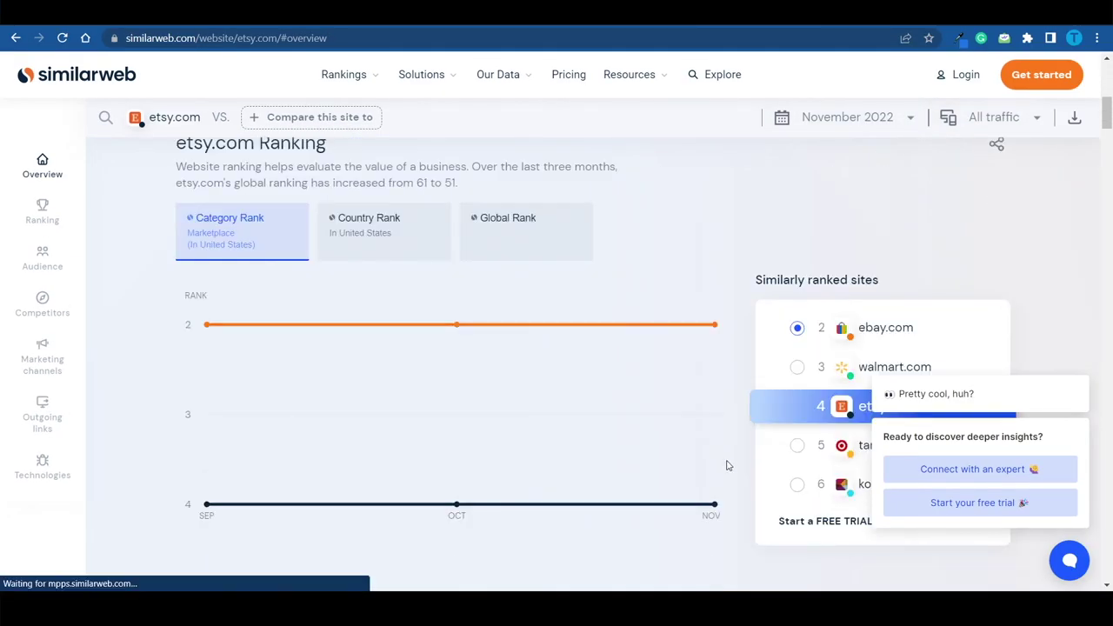
scroll(729, 467, "down", 6)
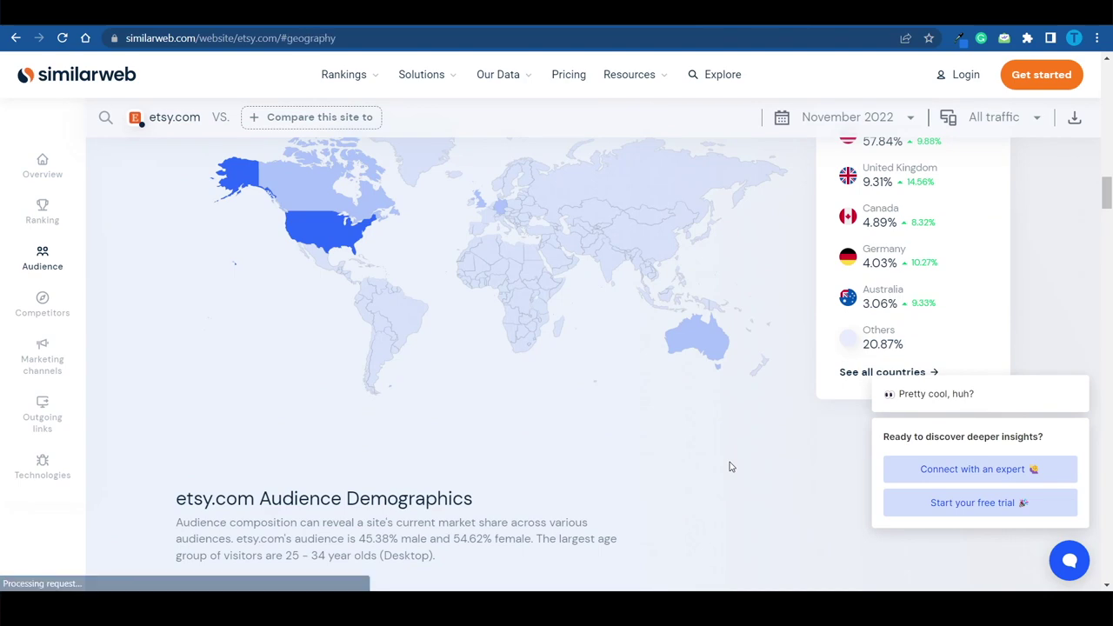
scroll(729, 467, "up", 1)
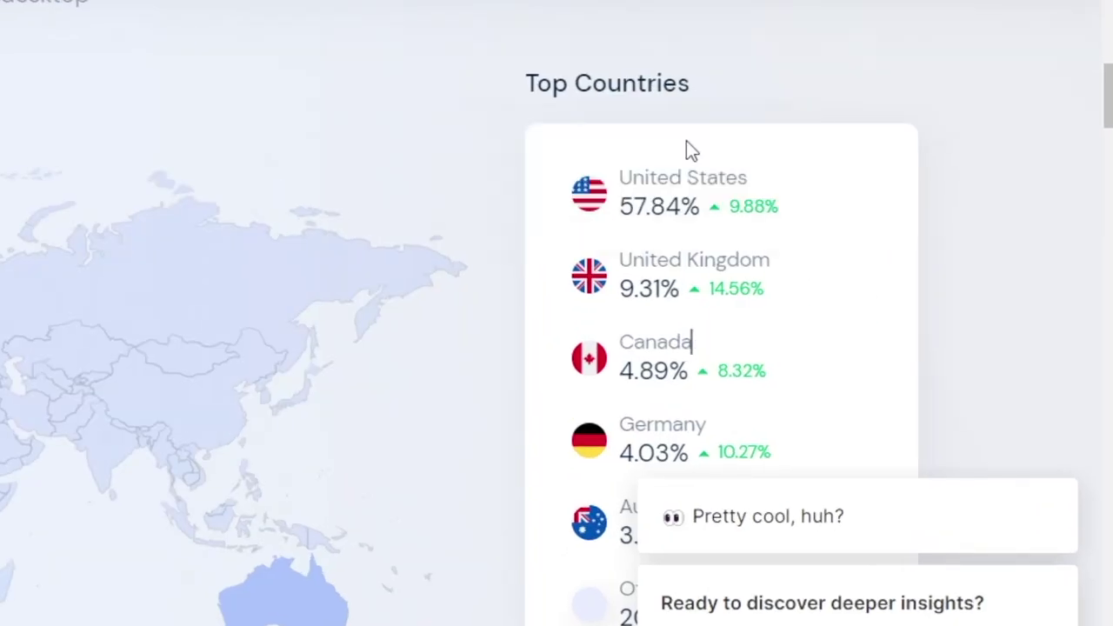
scroll(705, 222, "down", 1)
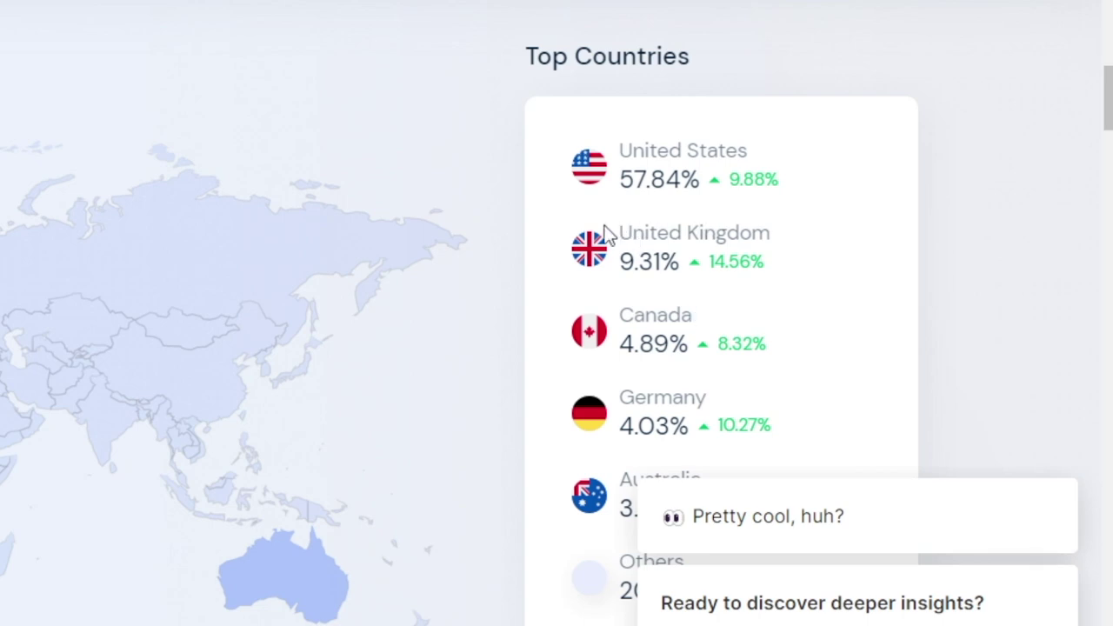
scroll(922, 319, "down", 1)
scroll(918, 310, "down", 1)
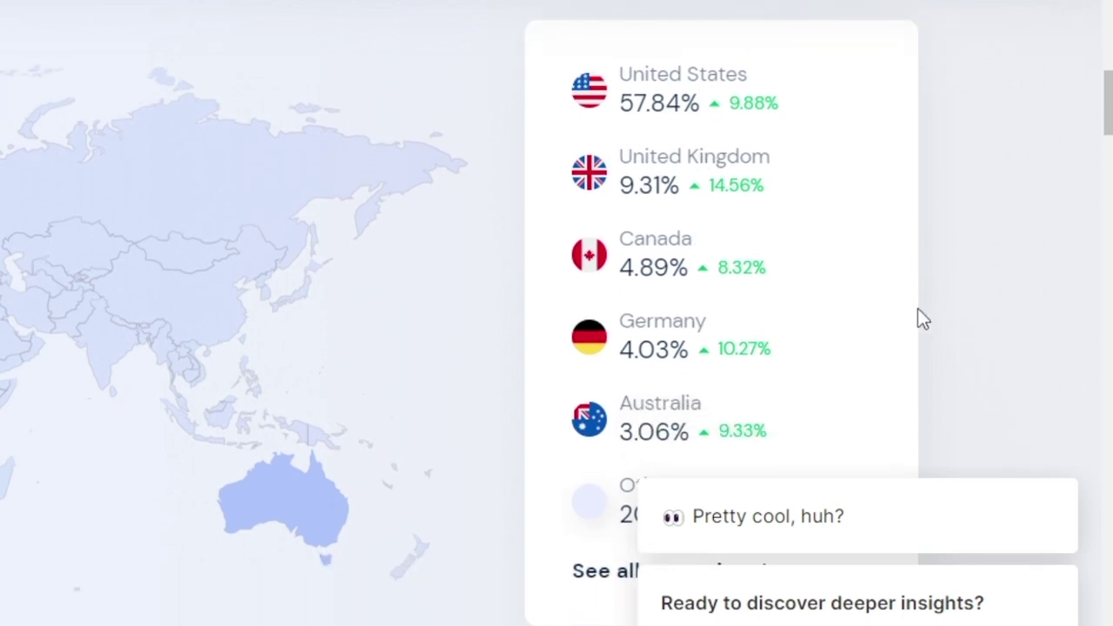
scroll(918, 309, "down", 1)
scroll(918, 318, "up", 3)
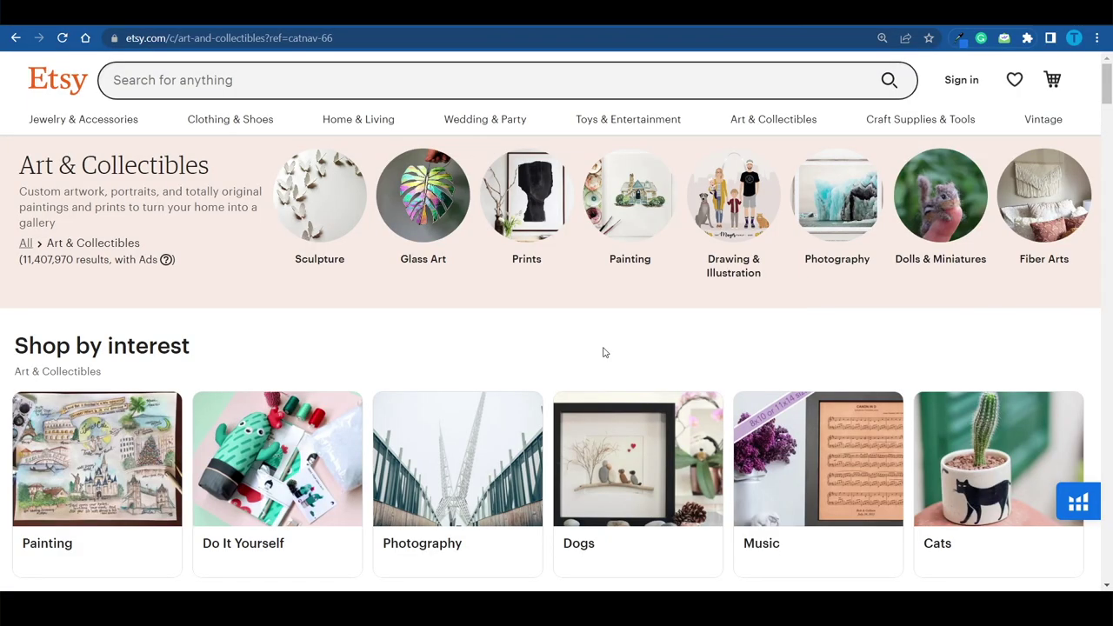
Browse the Art & Collectibles pet-portrait results and open the EUR 34.85 Regal Dog Art listing
mouse_move(748, 123)
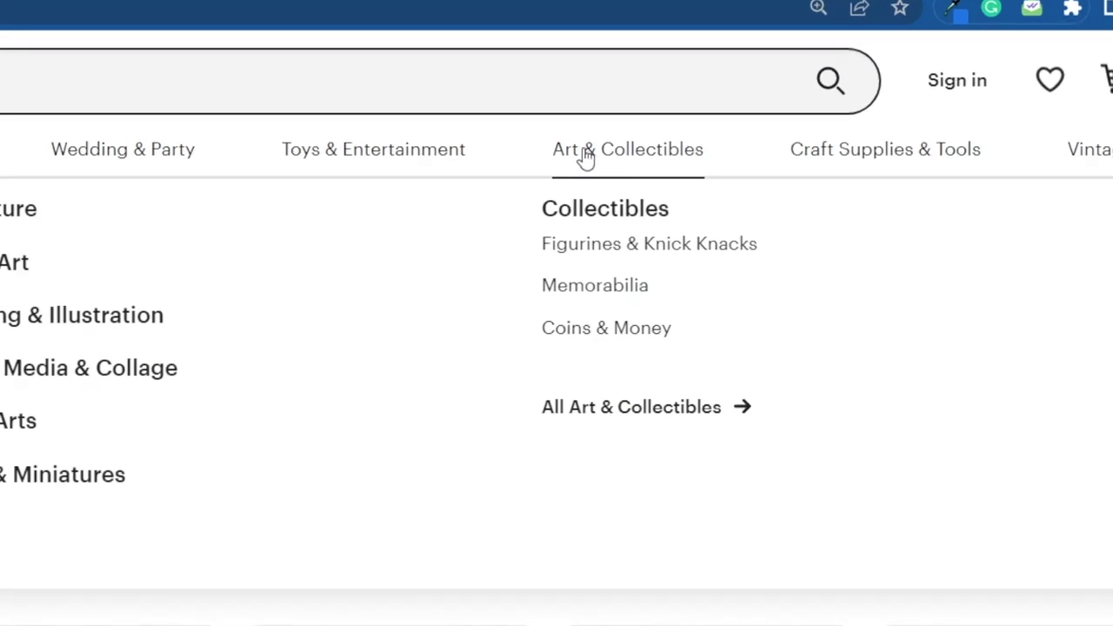
left_click(584, 157)
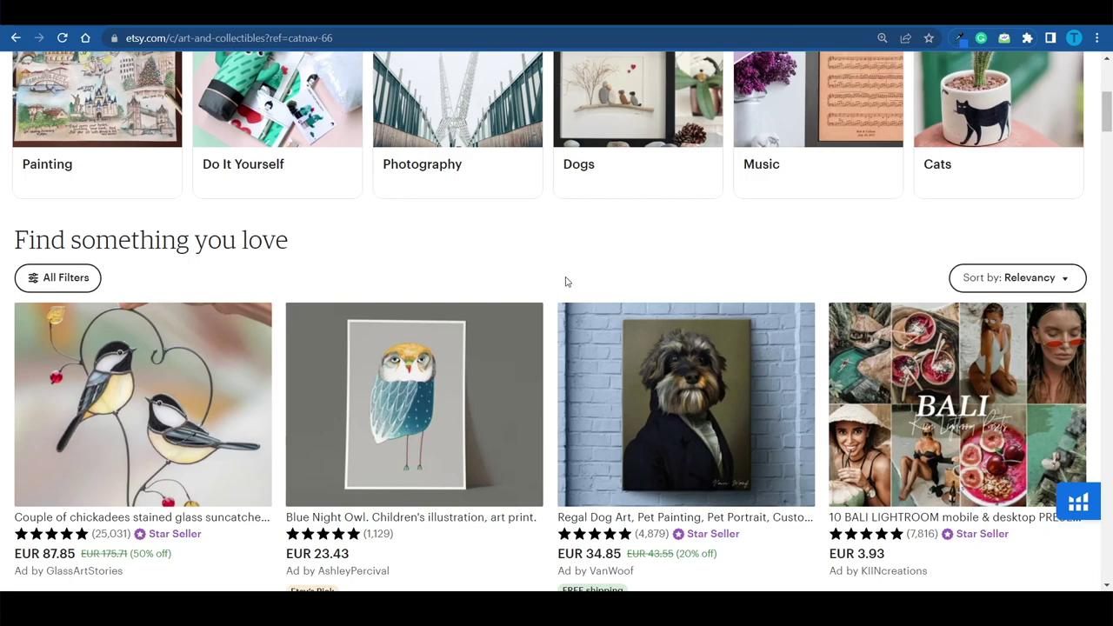
scroll(565, 281, "down", 6)
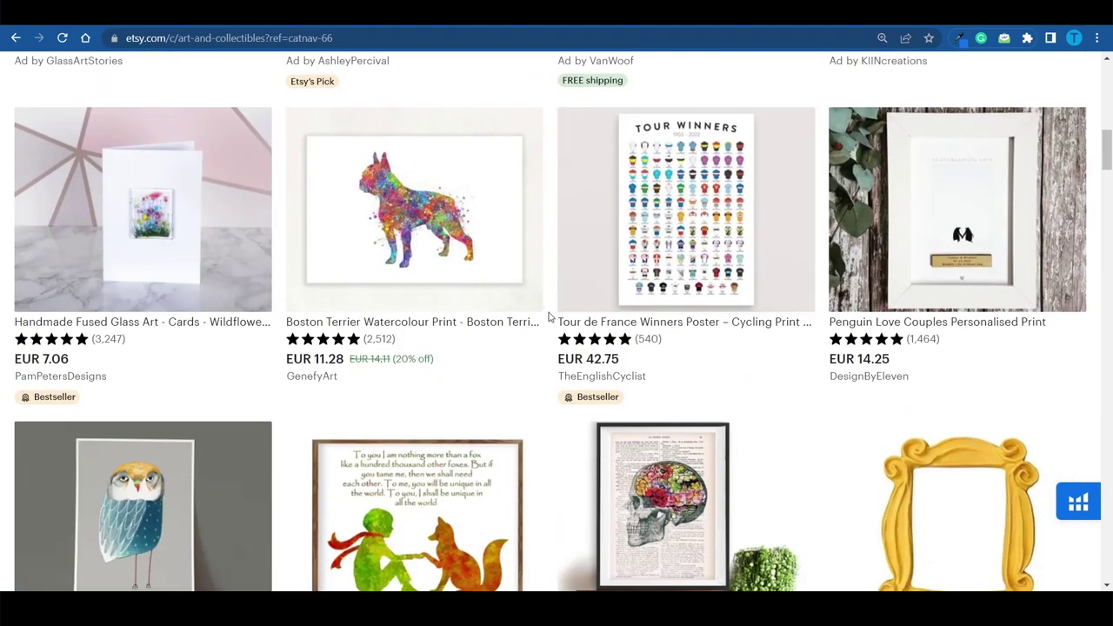
scroll(549, 317, "down", 3)
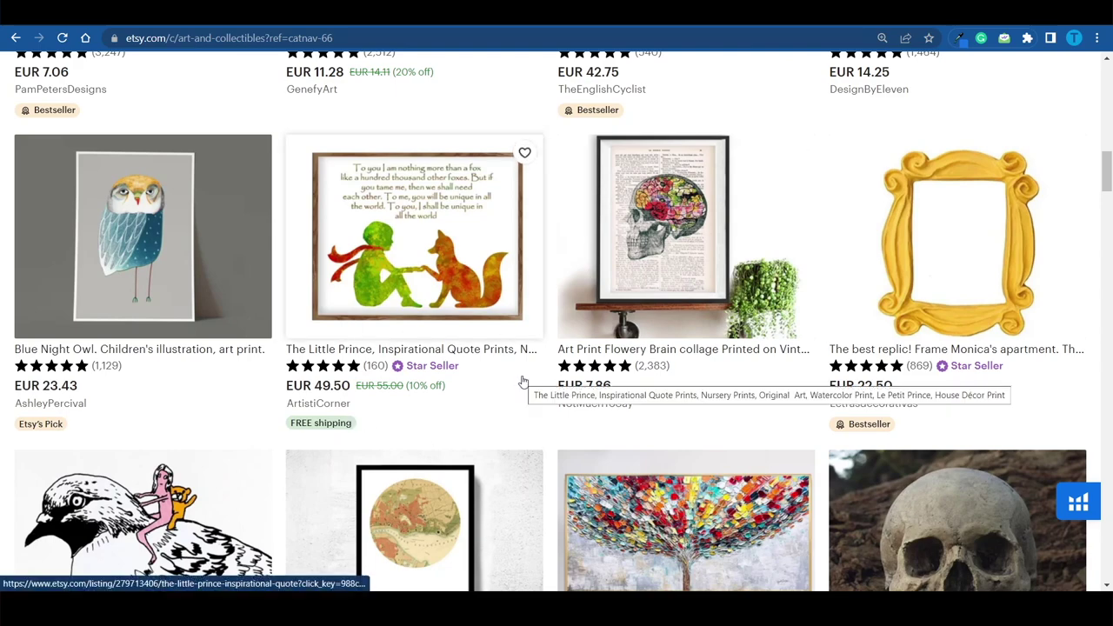
scroll(551, 451, "down", 2)
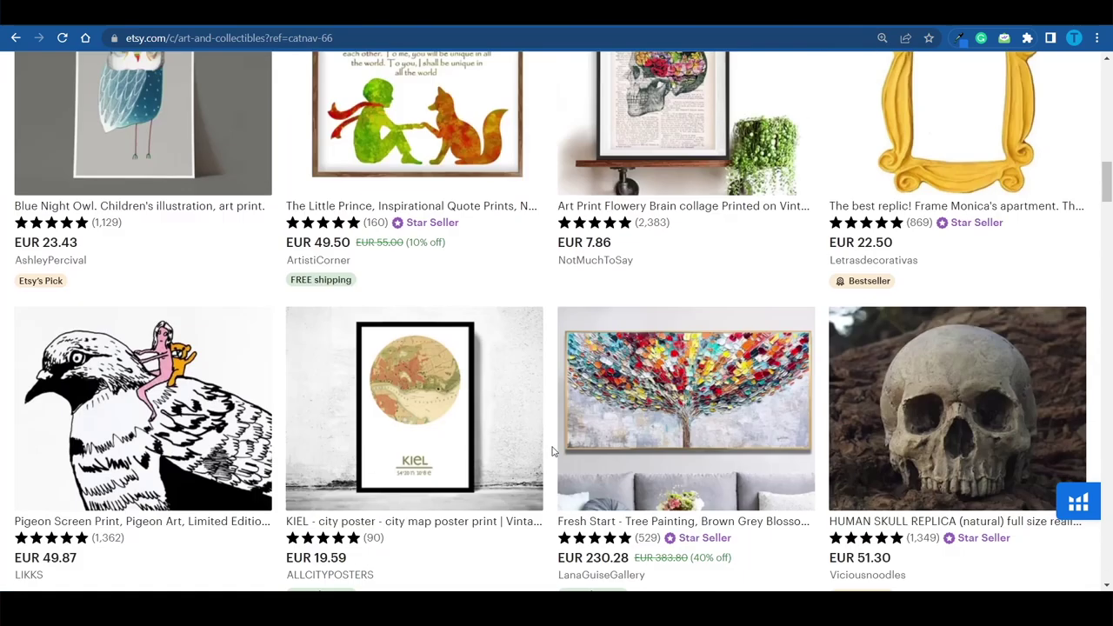
scroll(551, 451, "down", 7)
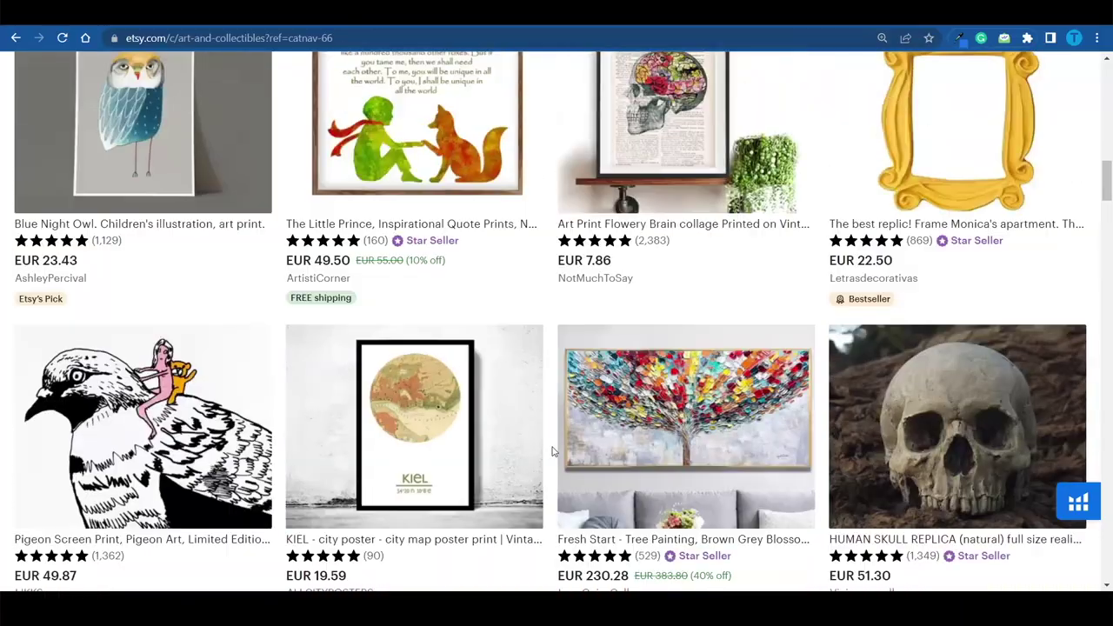
scroll(552, 451, "up", 5)
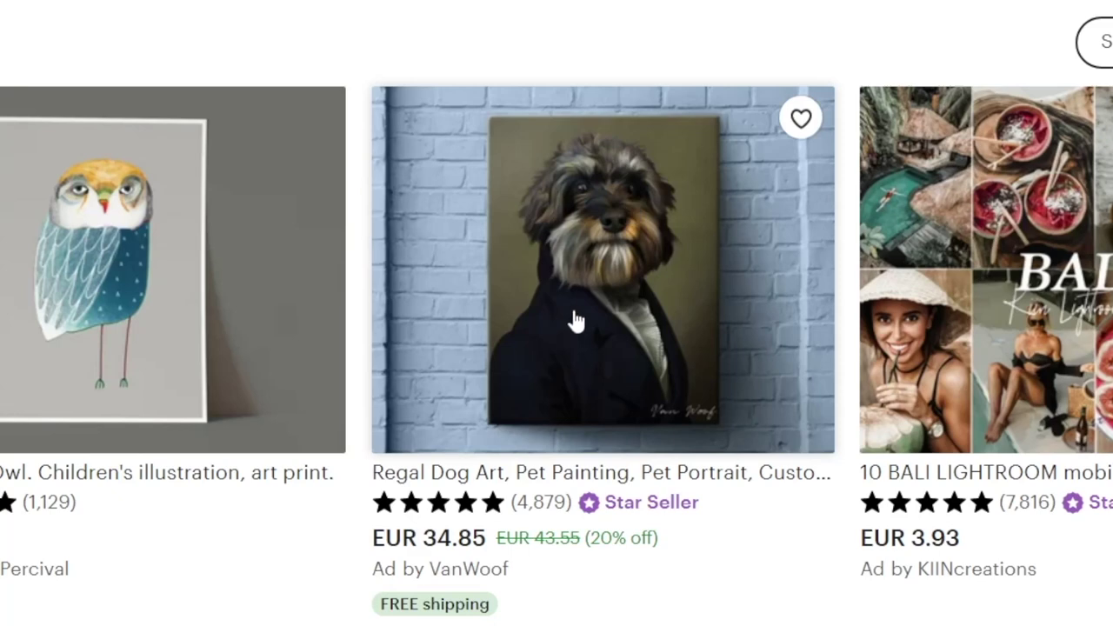
left_click(575, 322)
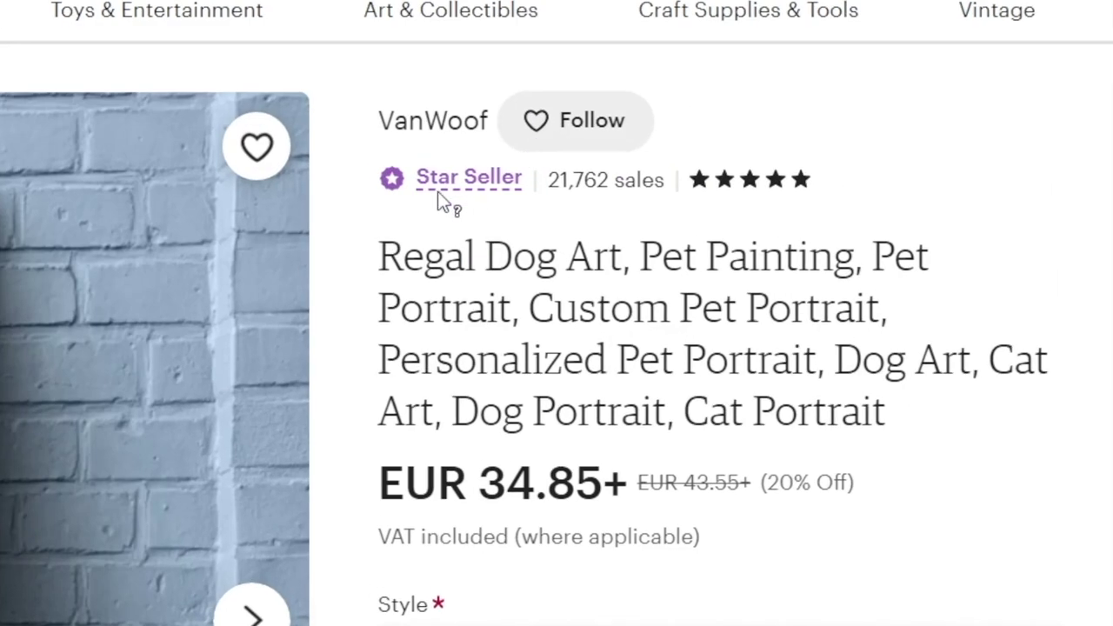
Highlight the shop's 21,762 sales count and scroll through the listing's reviews
mouse_move(772, 206)
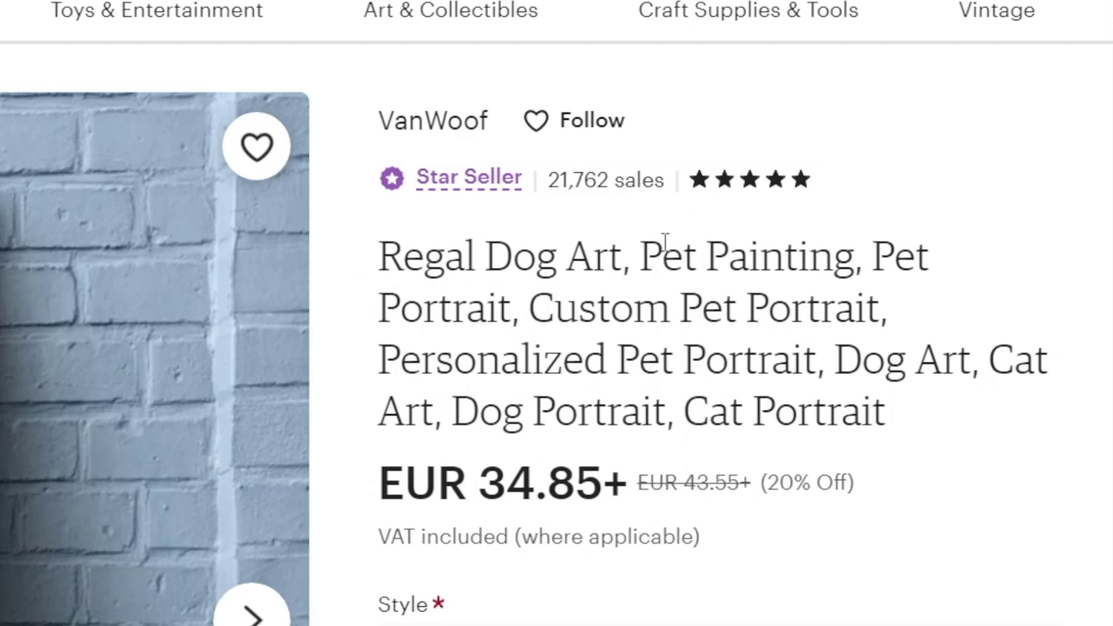
left_click_drag(543, 191, 669, 188)
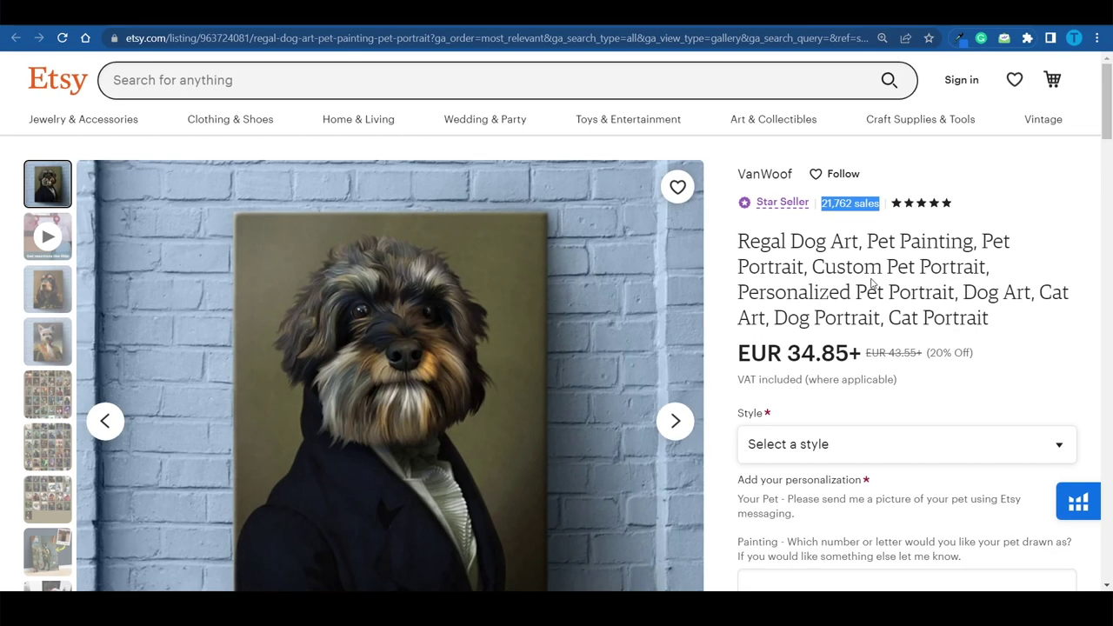
scroll(871, 278, "down", 3)
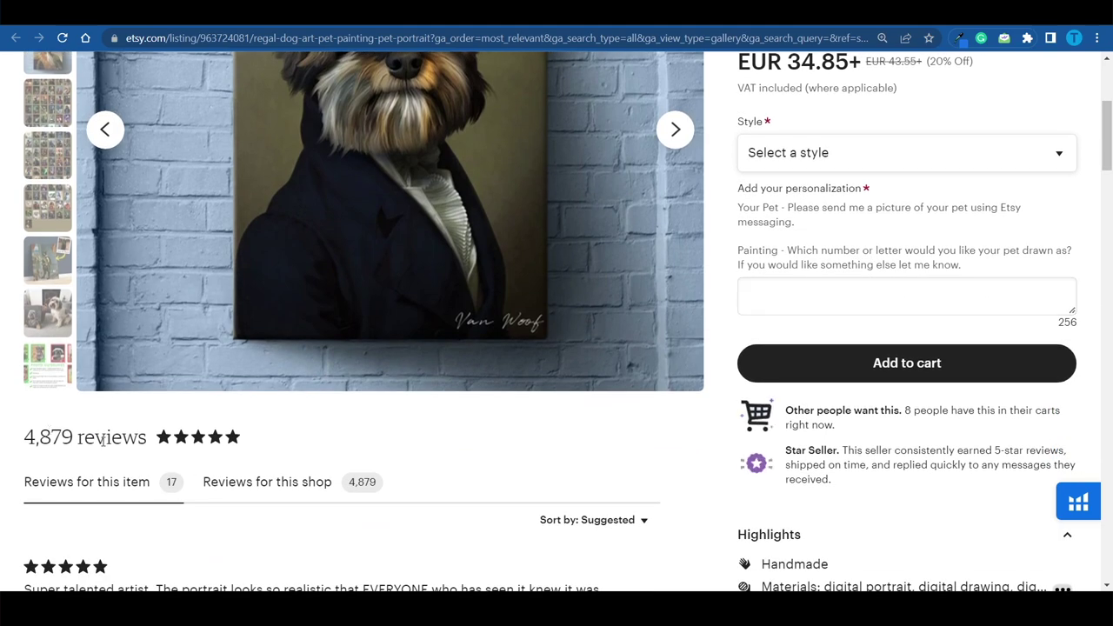
scroll(198, 539, "down", 2)
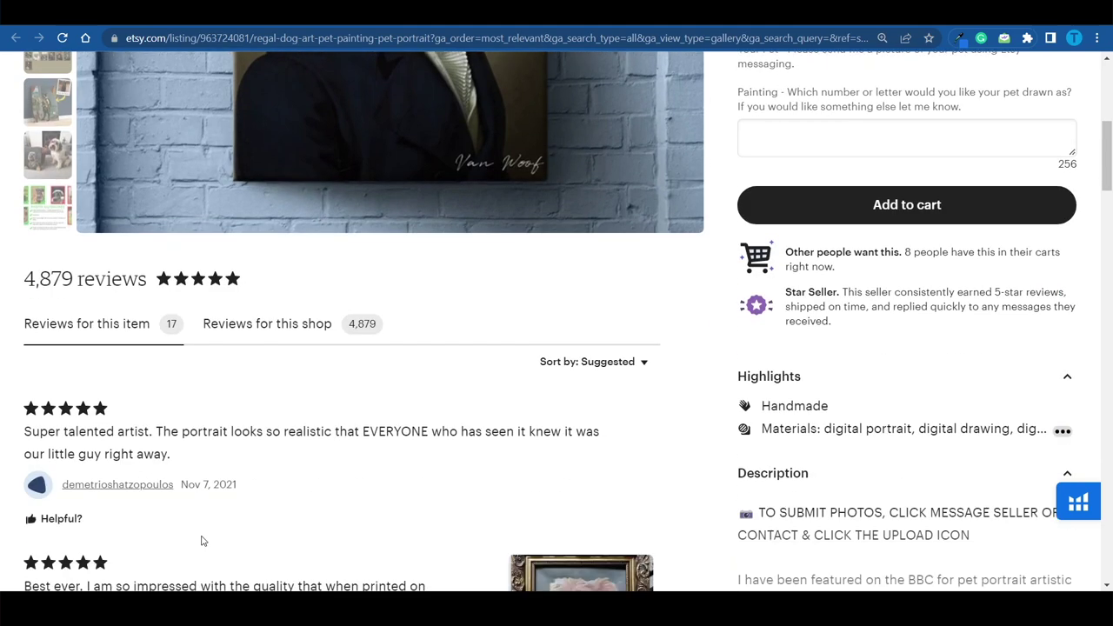
scroll(367, 443, "down", 5)
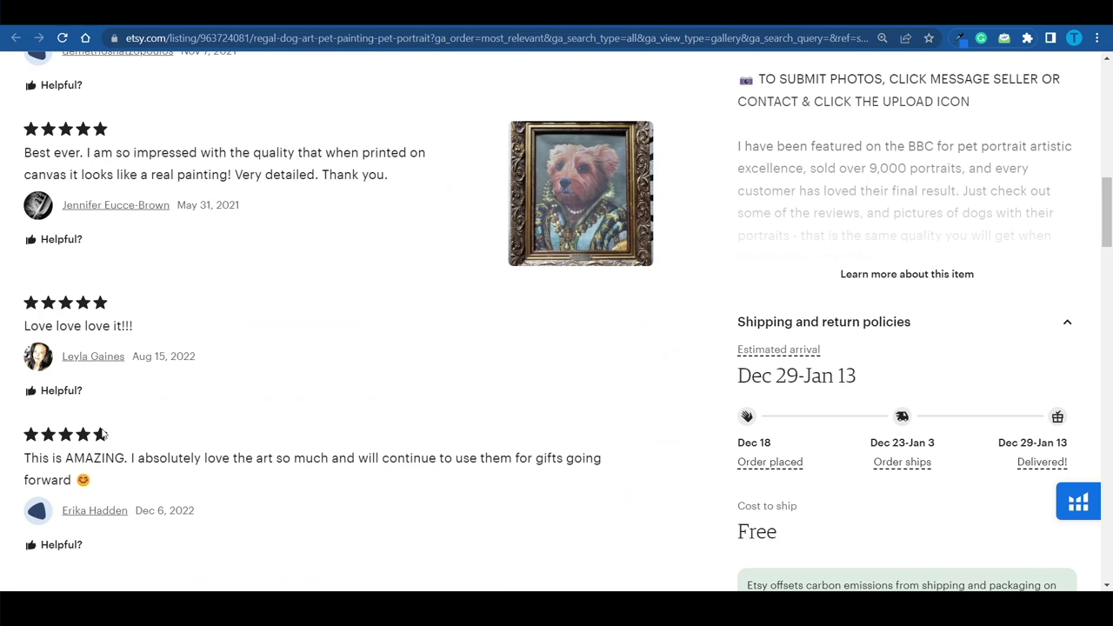
scroll(102, 433, "down", 4)
scroll(367, 266, "up", 1)
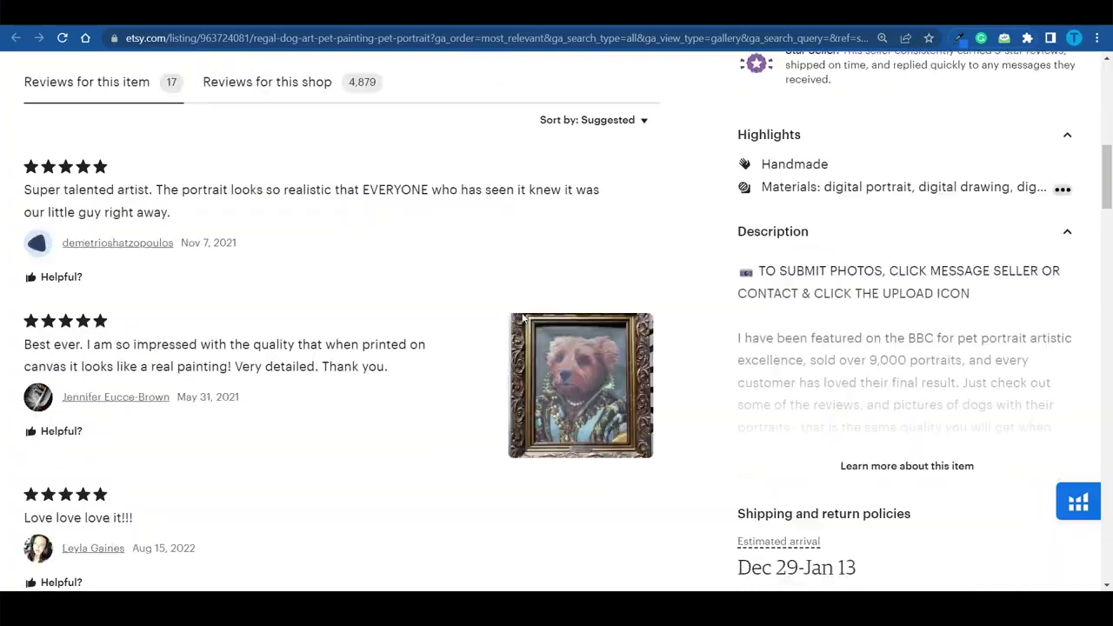
scroll(522, 319, "up", 2)
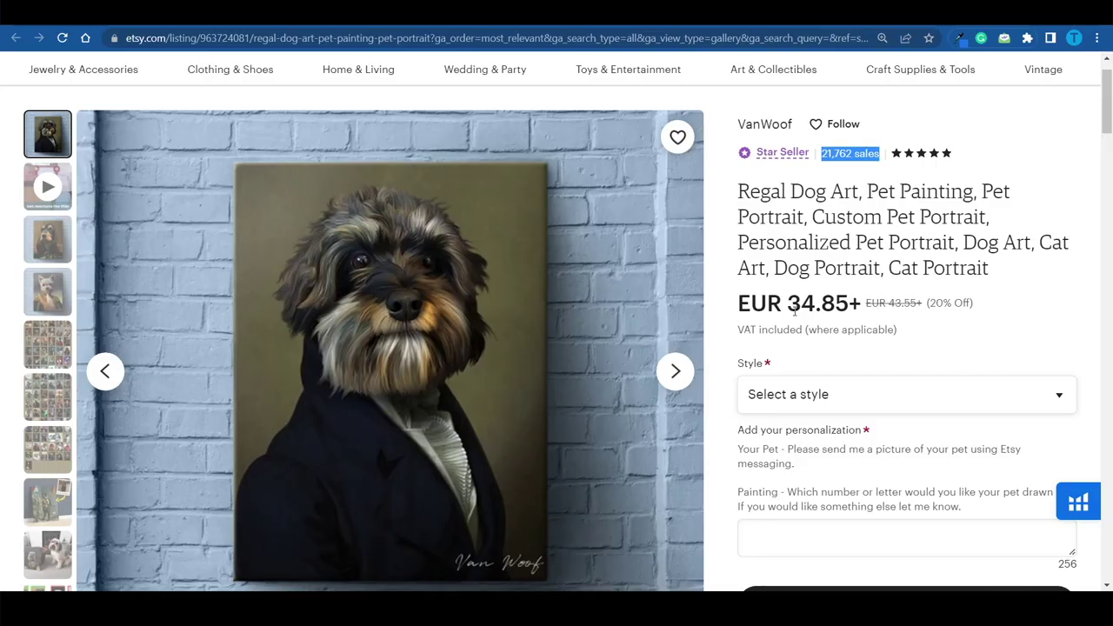
scroll(838, 303, "down", 1)
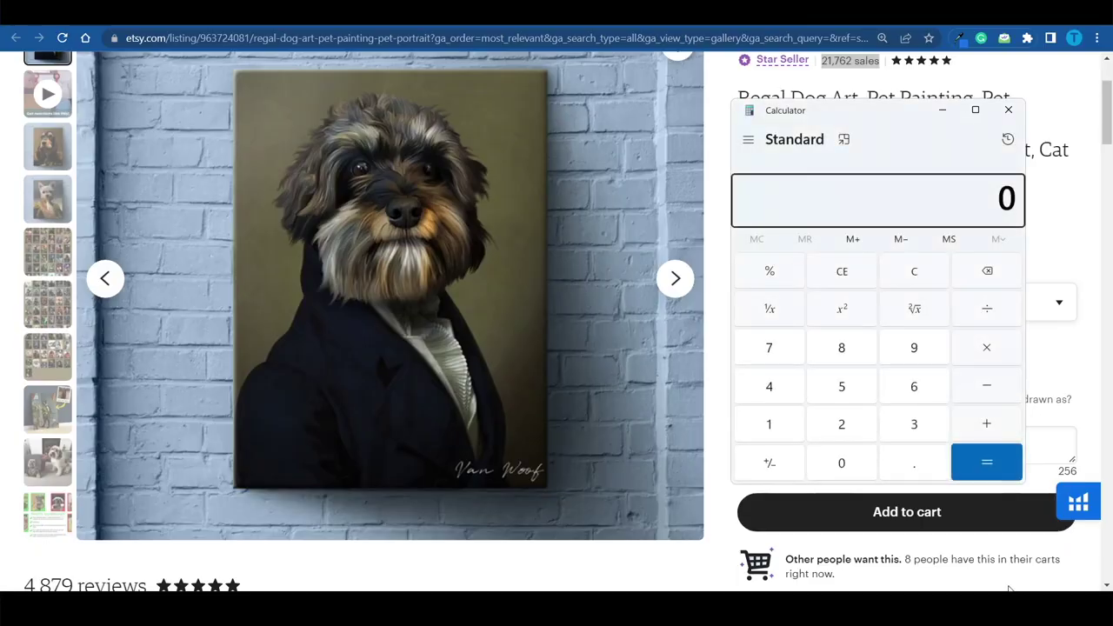
Multiply the 35 price by 5000 in Calculator to get 175,000
left_click(896, 419)
left_click(845, 390)
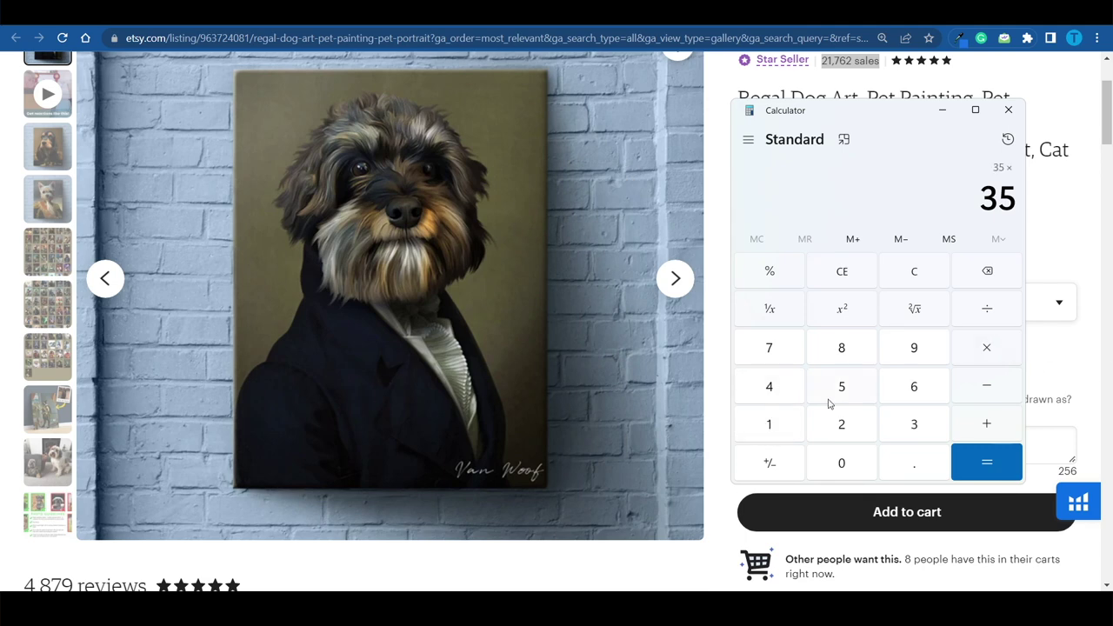
triple_click(841, 462)
left_click(987, 461)
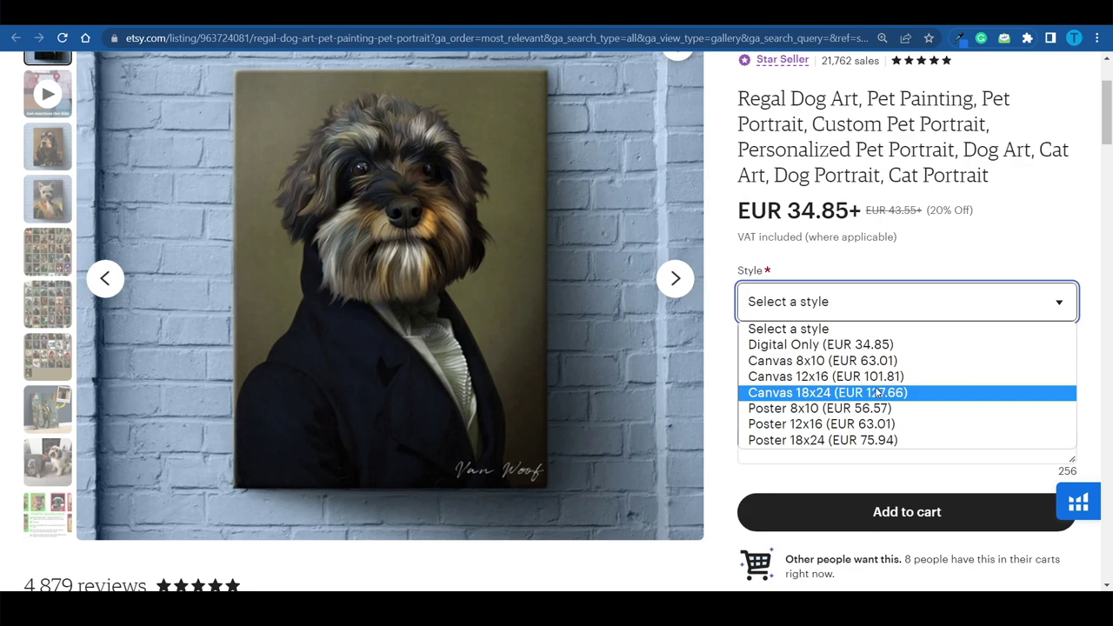
scroll(87, 244, "up", 1)
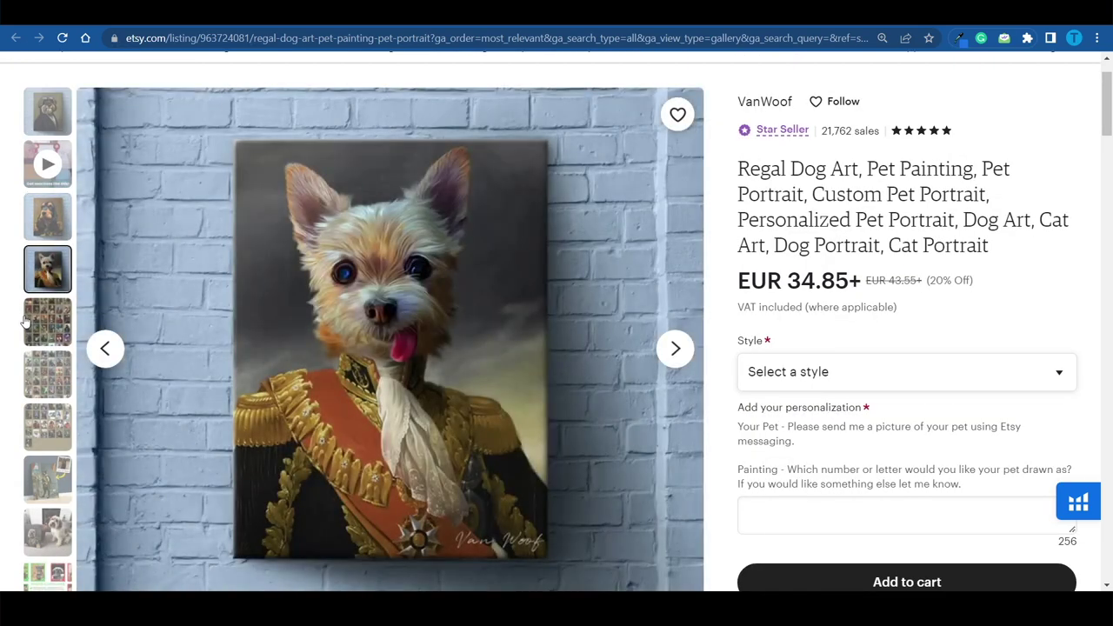
Browse the background grids (1–36, 37–72, 73–97) and pet-photo example, ending on grid 1–36
left_click(26, 322)
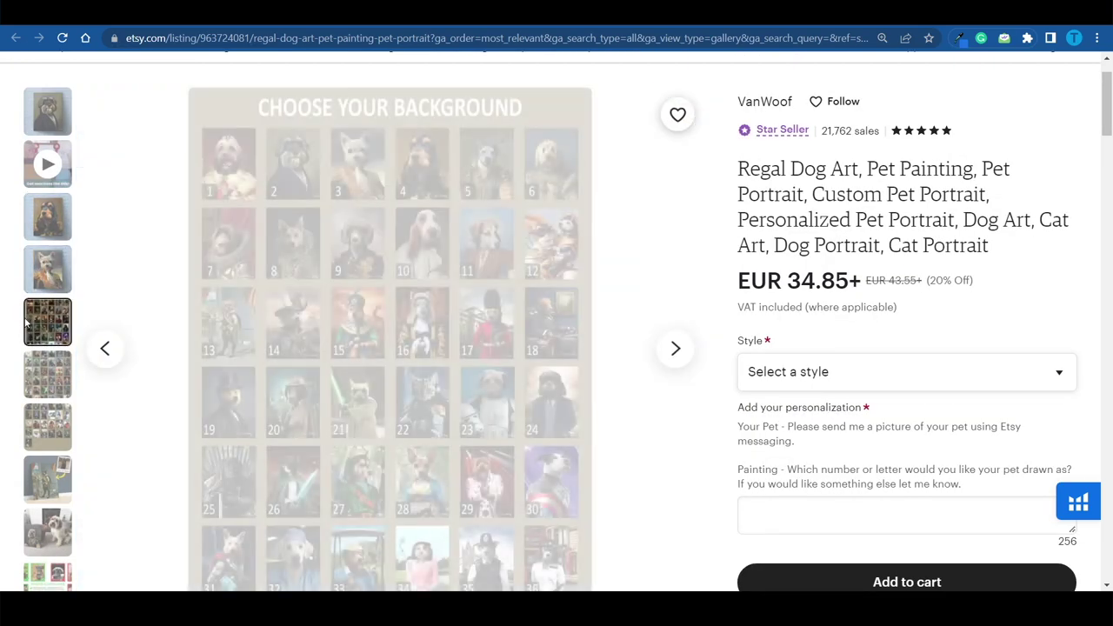
left_click(33, 396)
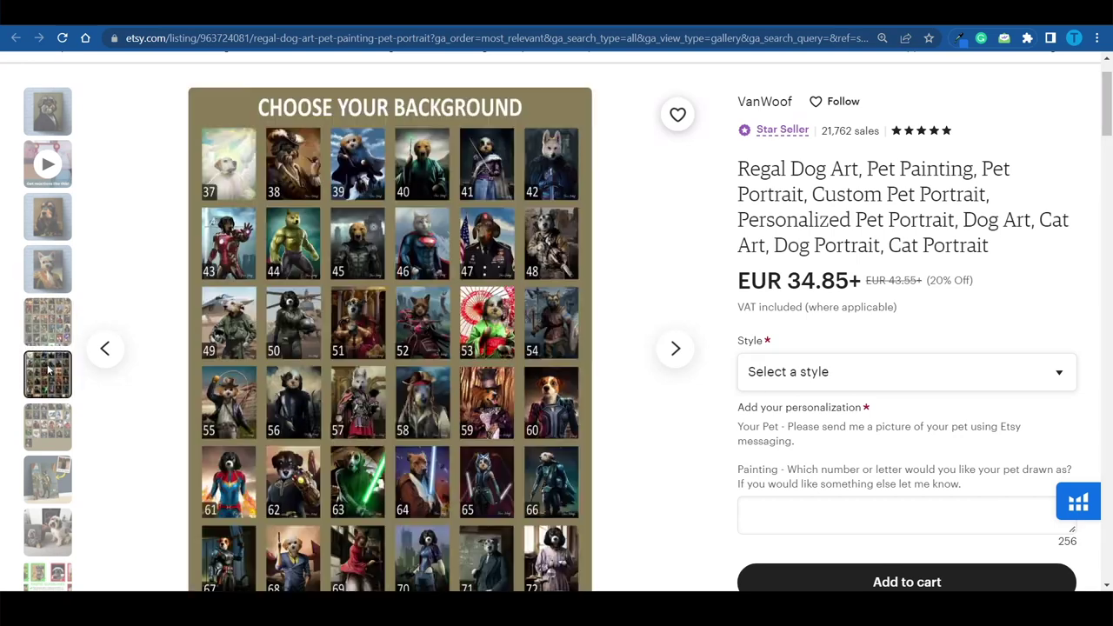
left_click(48, 426)
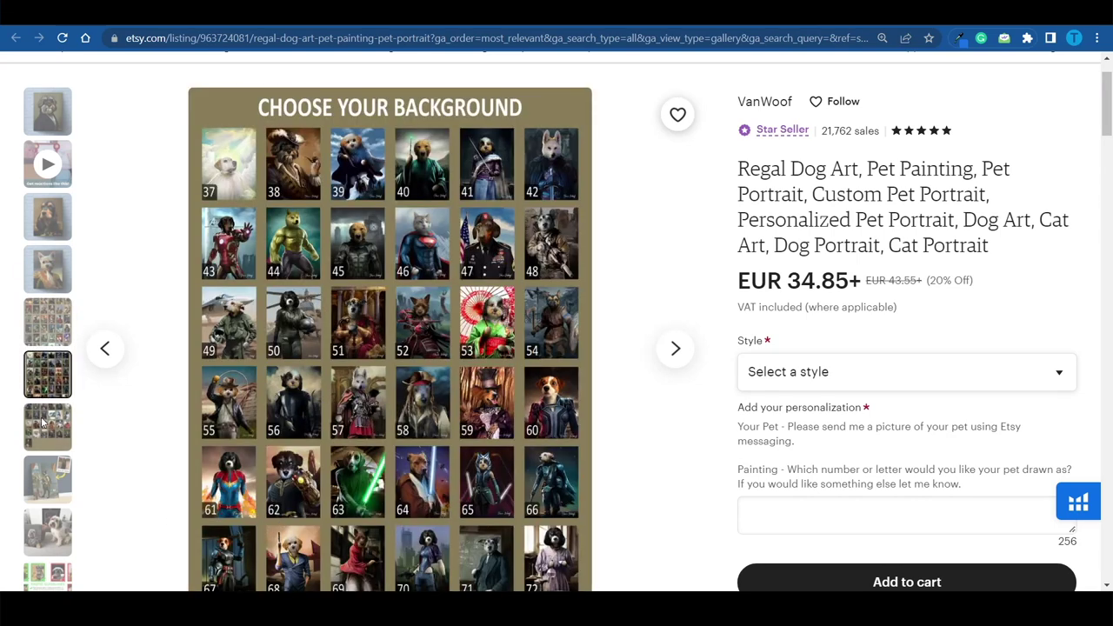
left_click(42, 481)
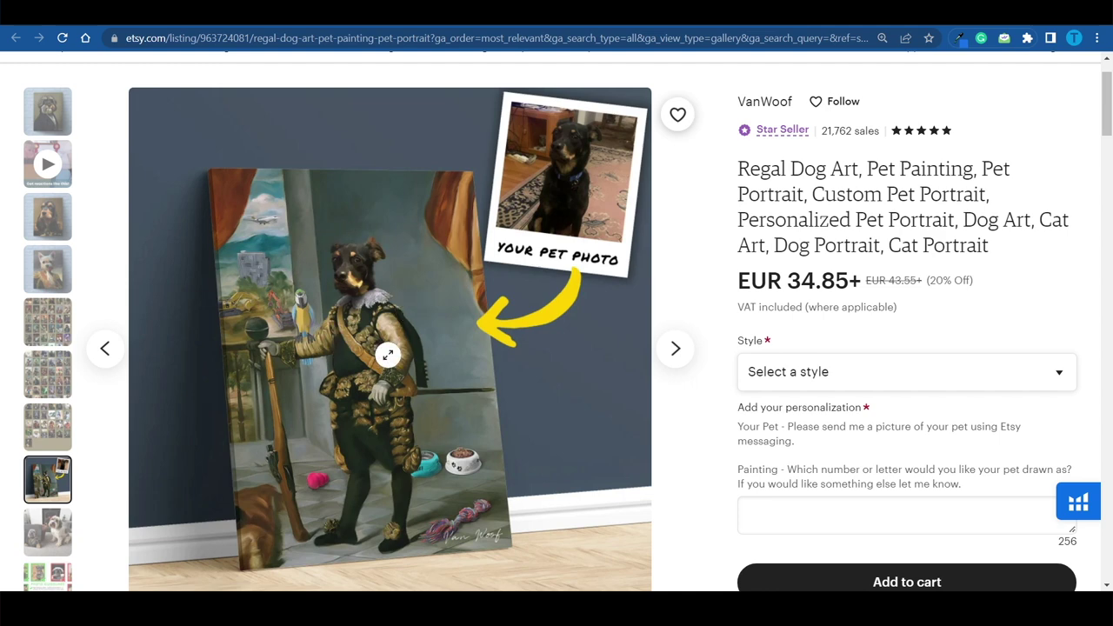
left_click(48, 322)
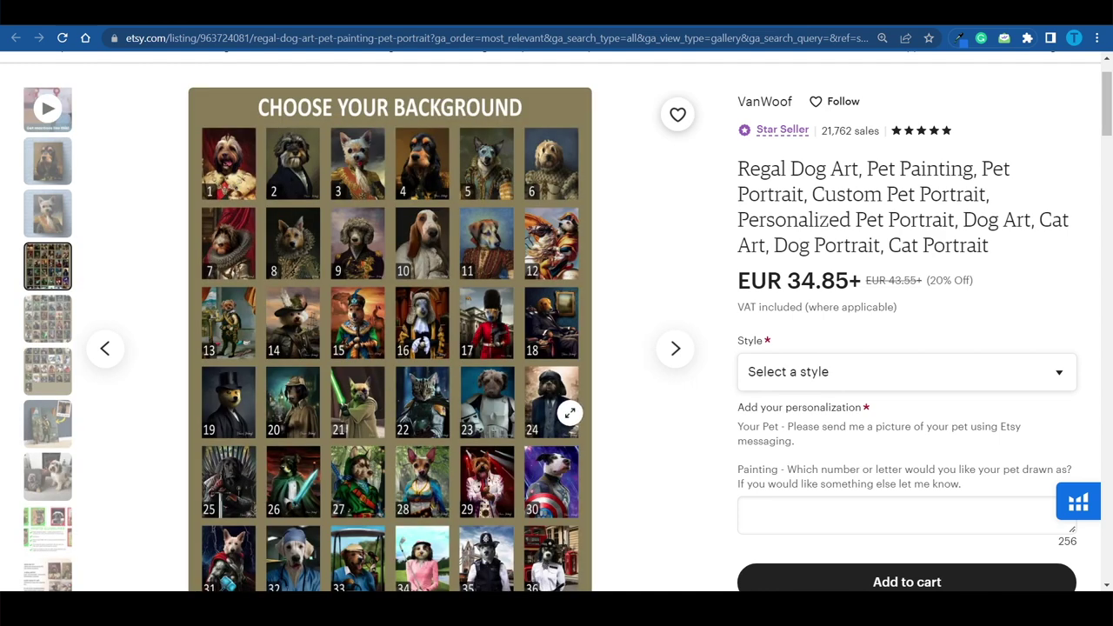
scroll(570, 413, "down", 3)
Advance the Photos from reviews carousel twice to see more customer pet portraits
scroll(591, 395, "down", 7)
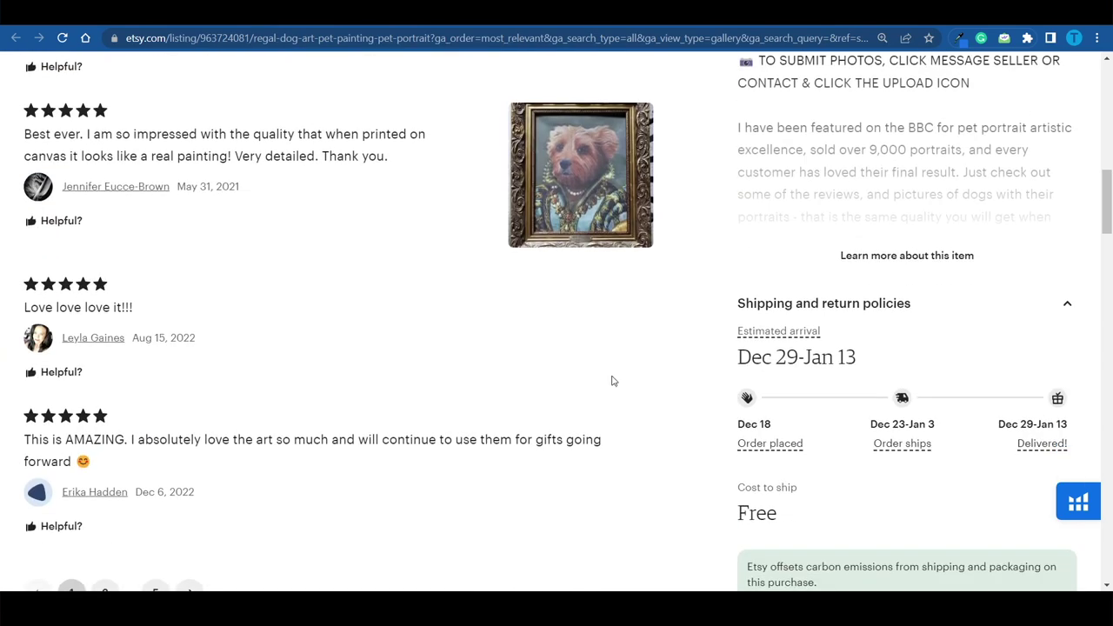
scroll(612, 381, "down", 4)
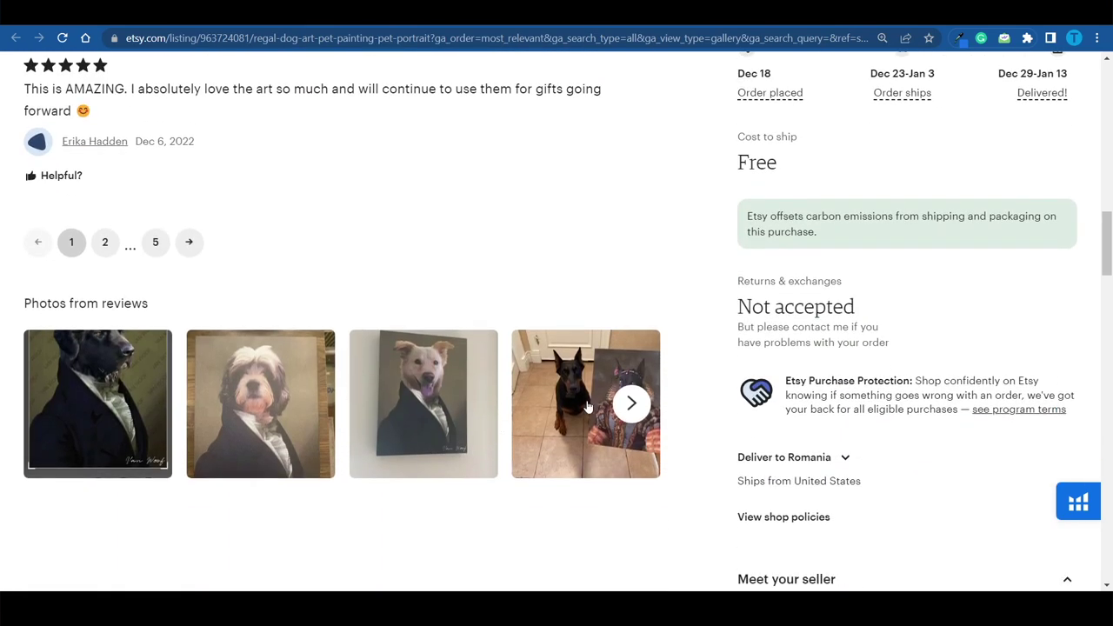
left_click(633, 404)
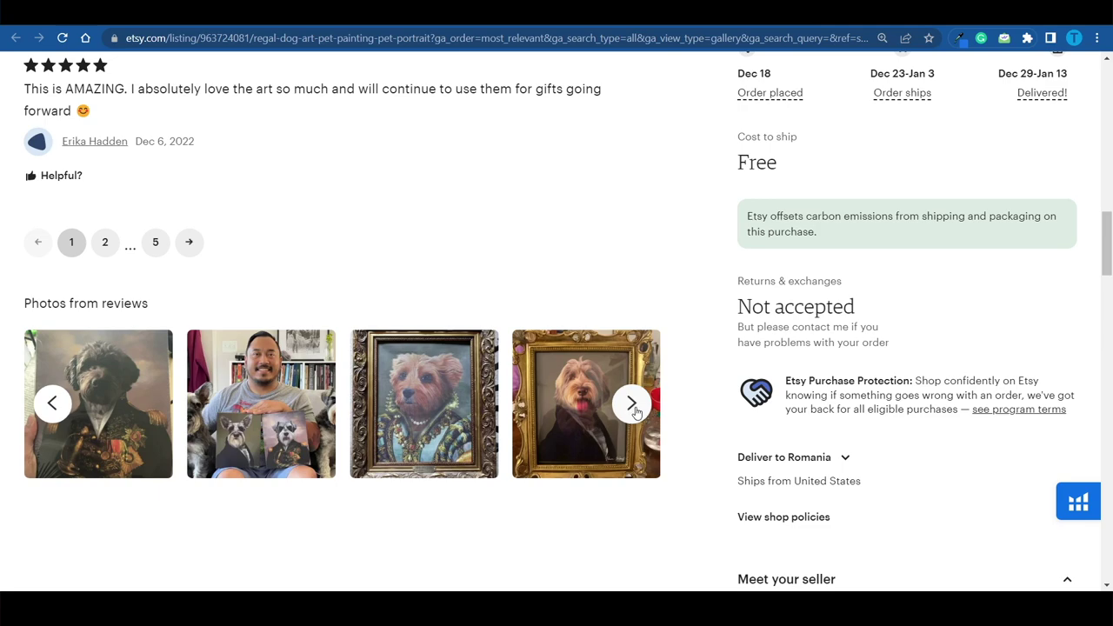
left_click(632, 404)
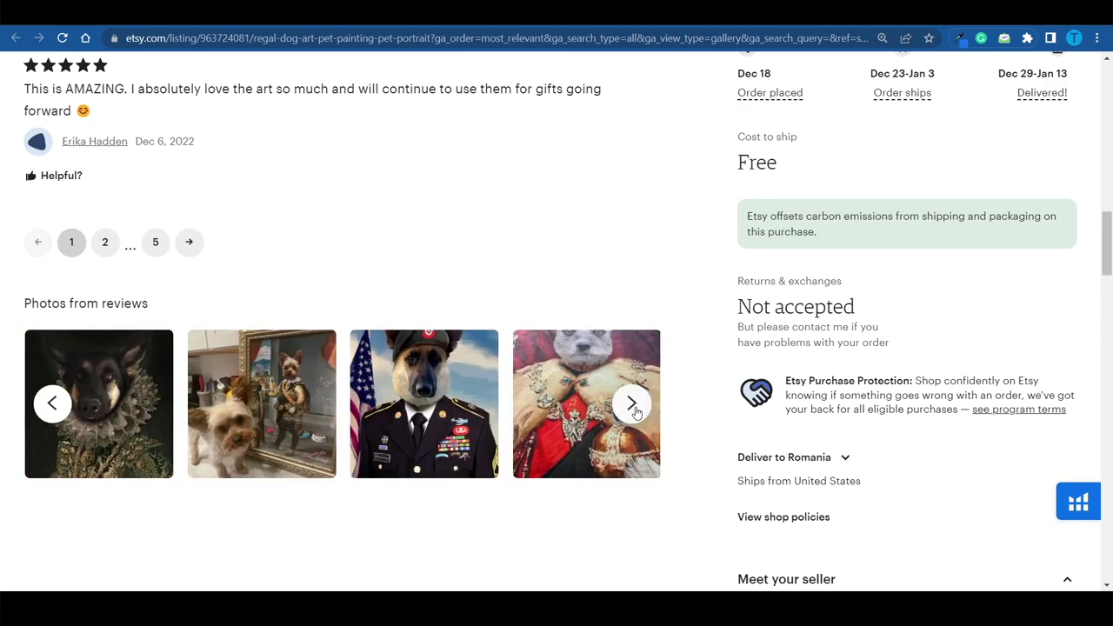
scroll(885, 263, "up", 20)
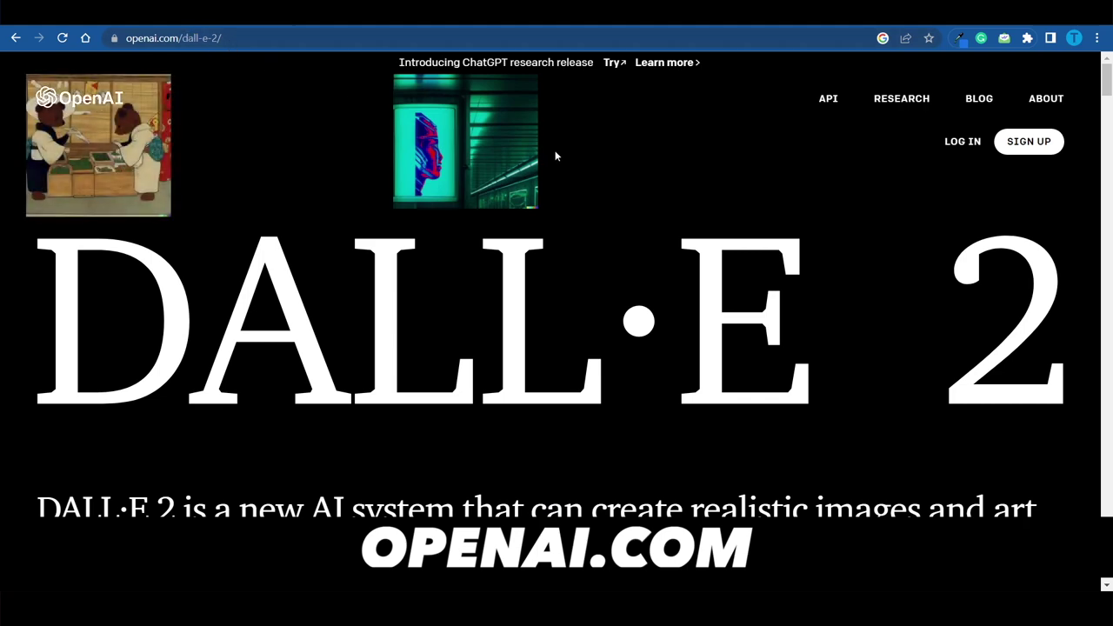
Read down the DALL·E 2 page from the Text Description label through the outpainting, edits and variations demos
scroll(554, 154, "down", 10)
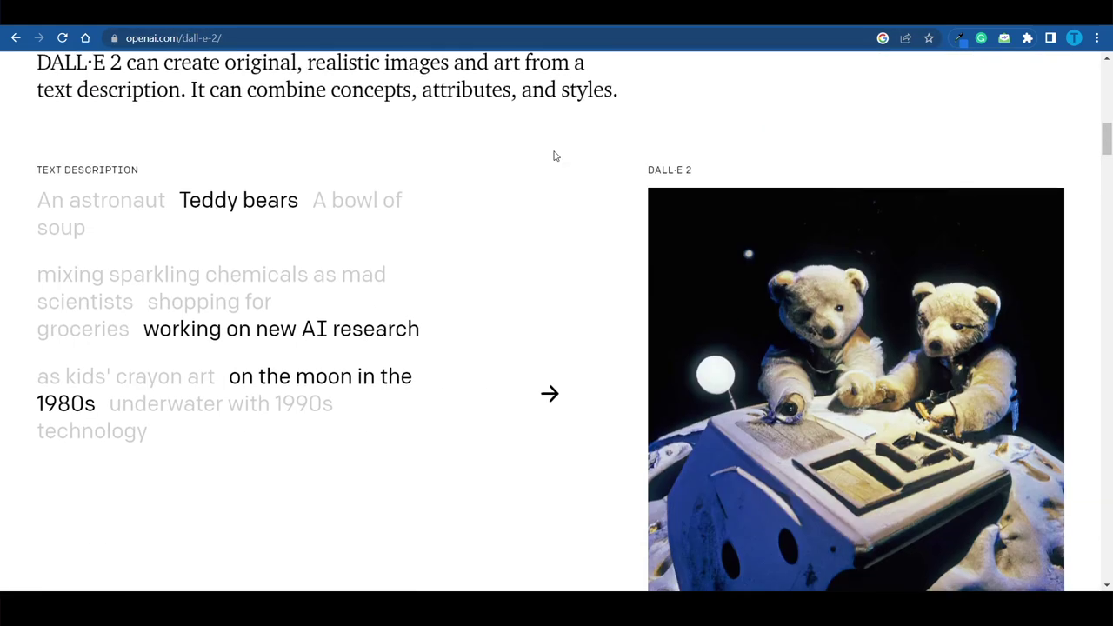
left_click_drag(37, 172, 177, 171)
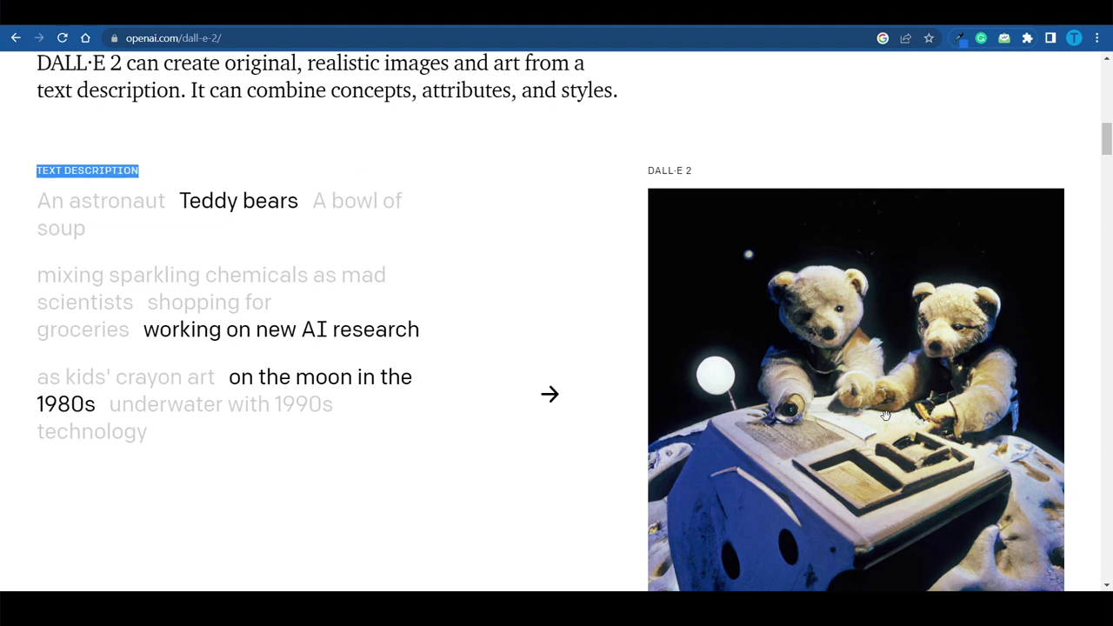
scroll(886, 416, "down", 2)
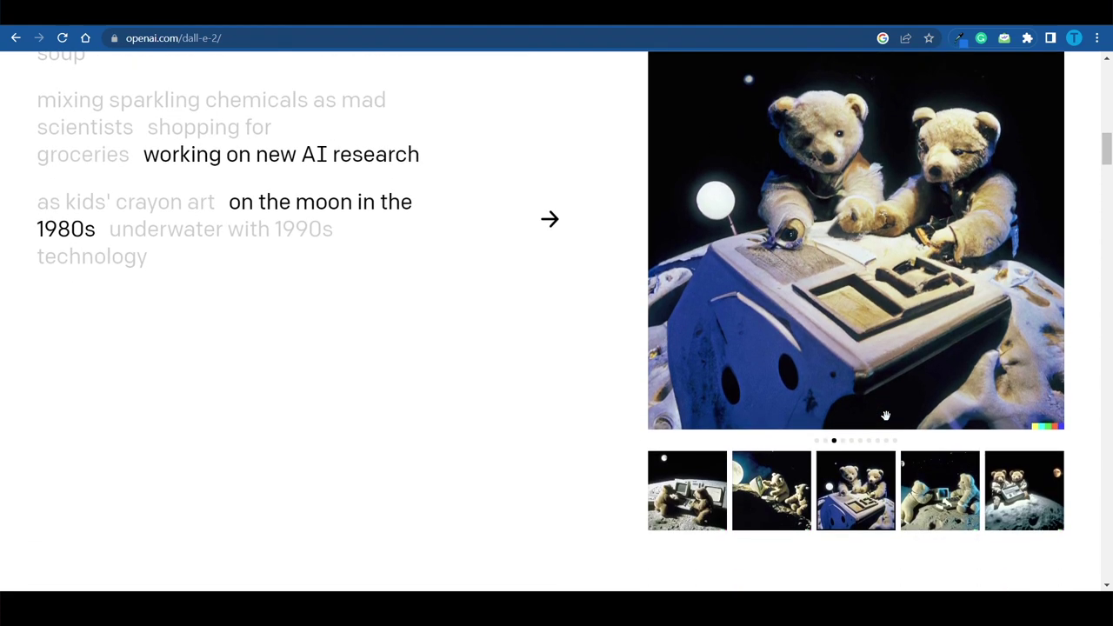
scroll(885, 416, "down", 2)
scroll(1002, 326, "up", 3)
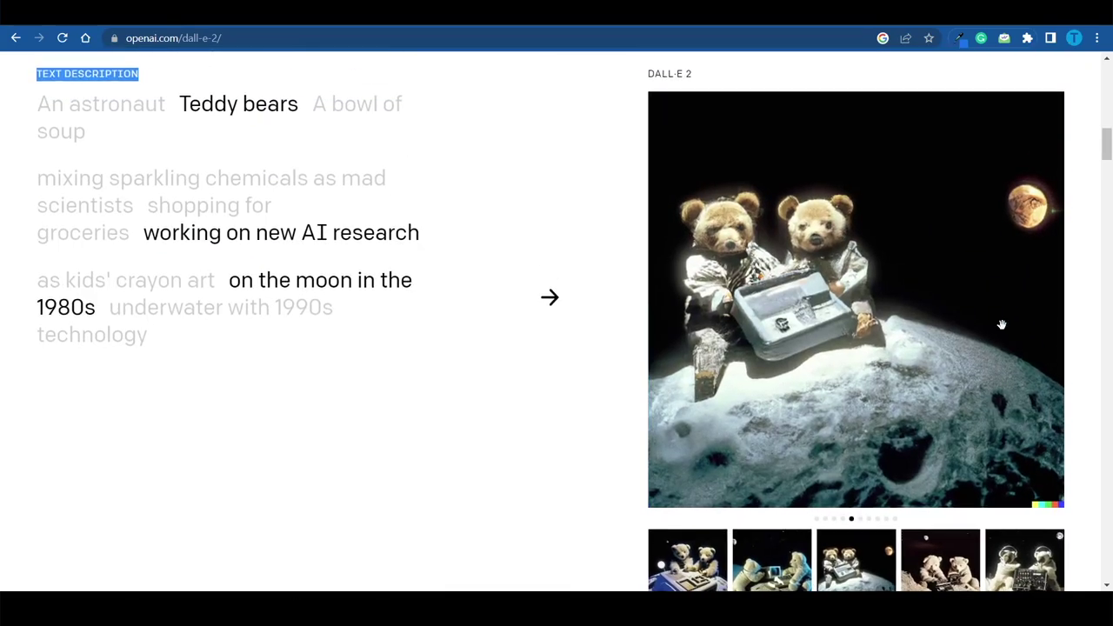
scroll(598, 357, "down", 8)
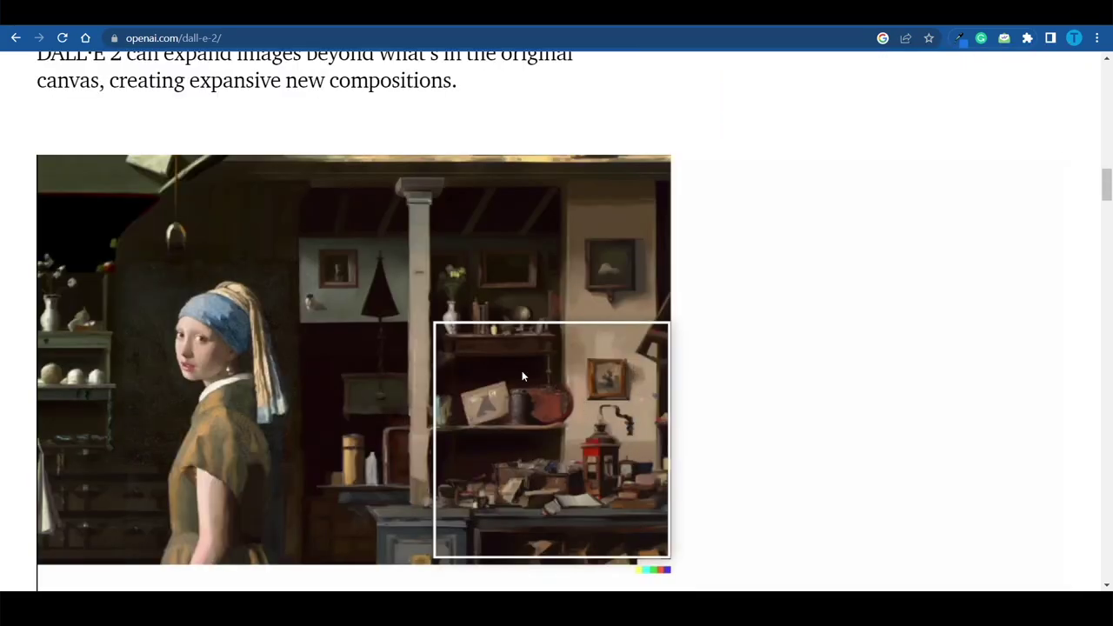
scroll(522, 375, "down", 4)
scroll(521, 376, "down", 8)
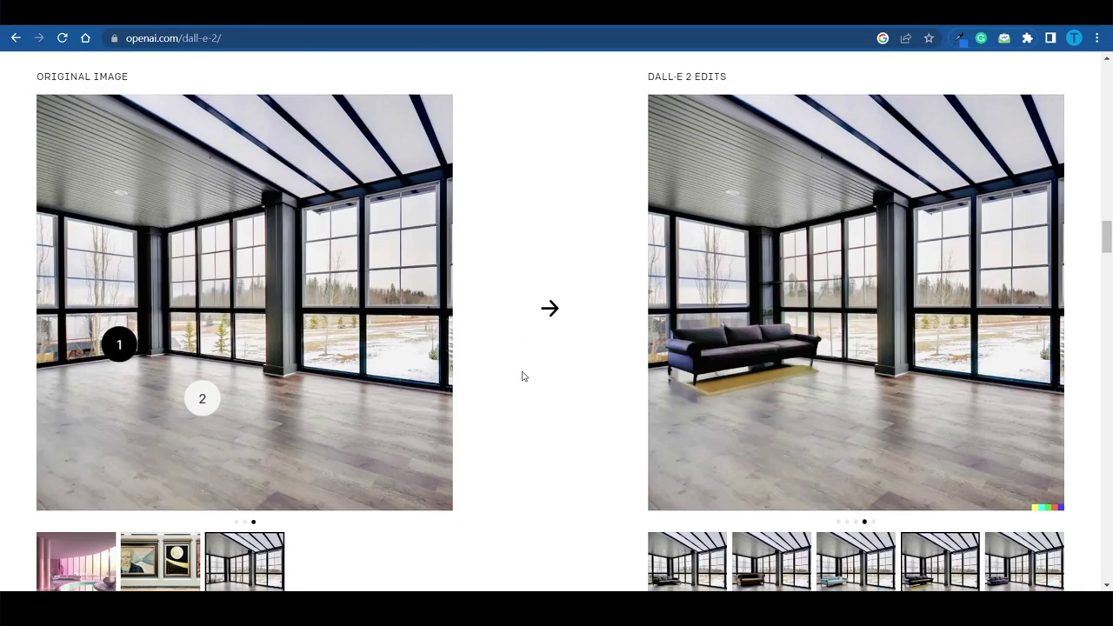
scroll(839, 225, "down", 12)
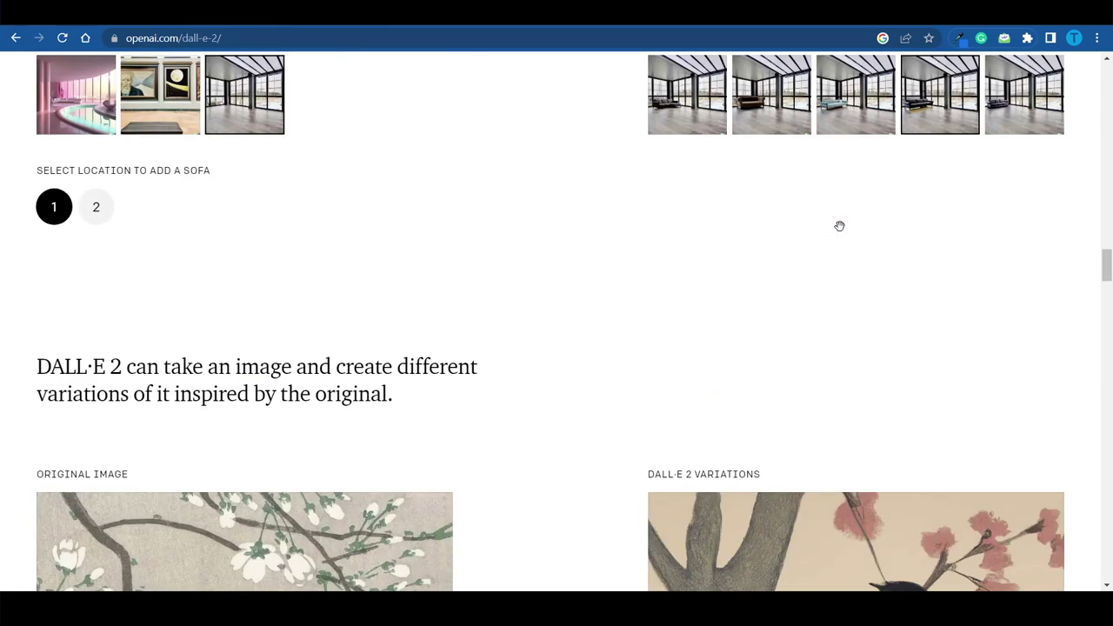
scroll(491, 368, "down", 3)
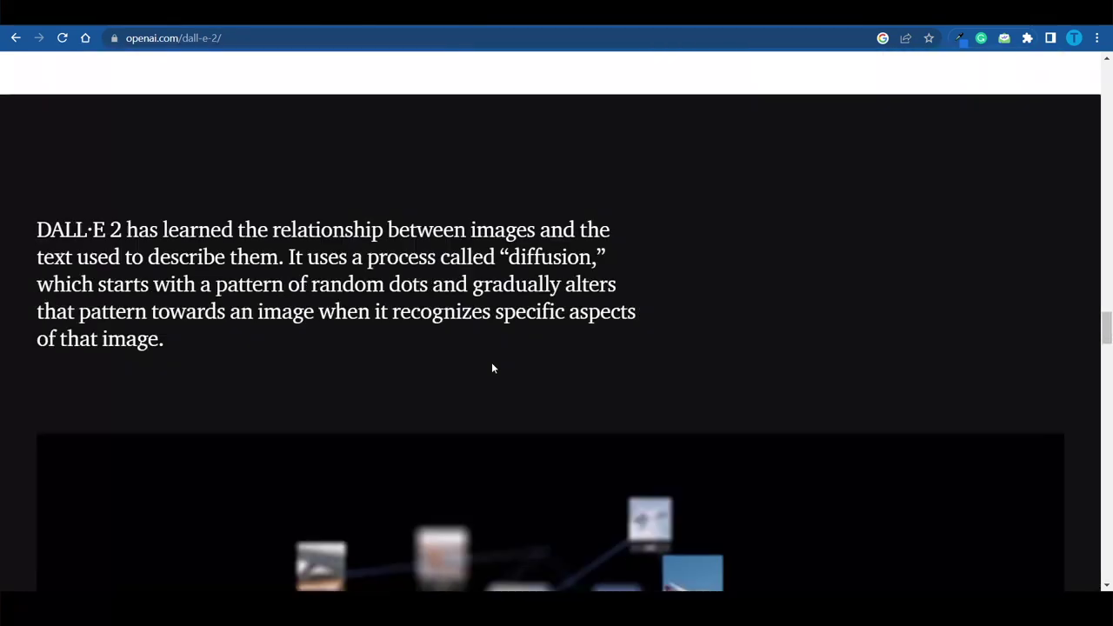
scroll(492, 368, "up", 6)
scroll(726, 430, "up", 2)
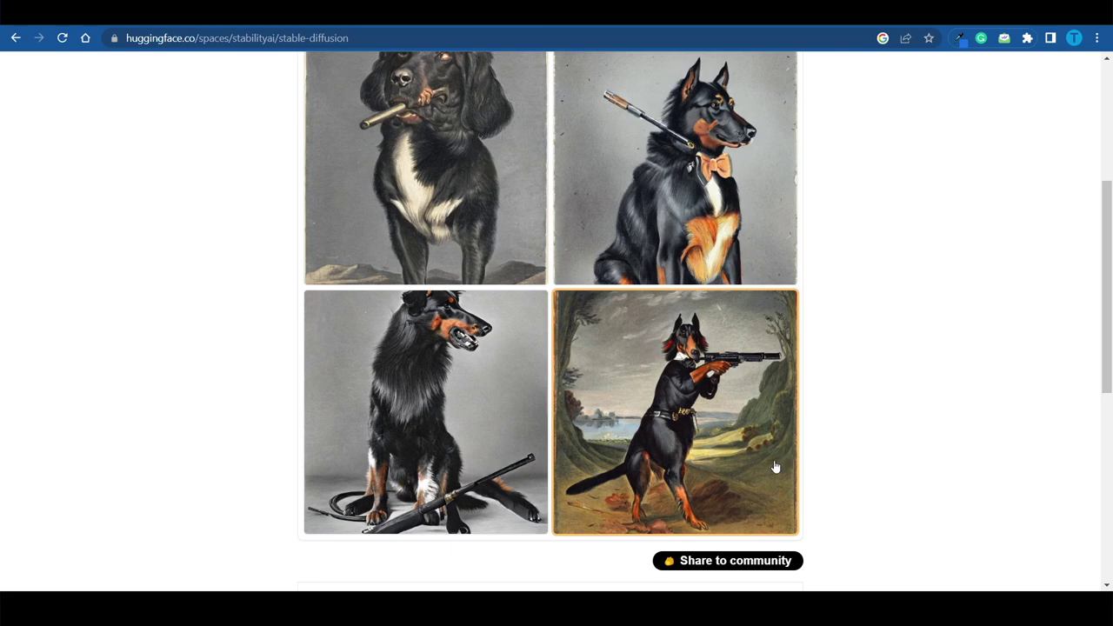
Enlarge the bottom-right Beauceron dog portrait and select its full prompt text for copying
left_click(754, 465)
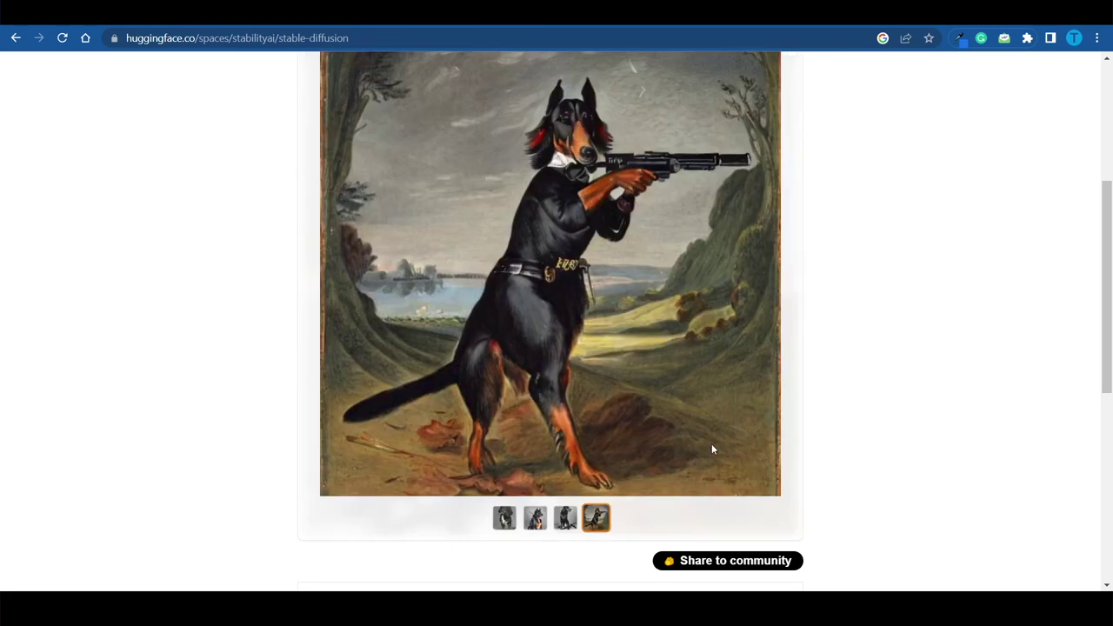
scroll(661, 272, "up", 1)
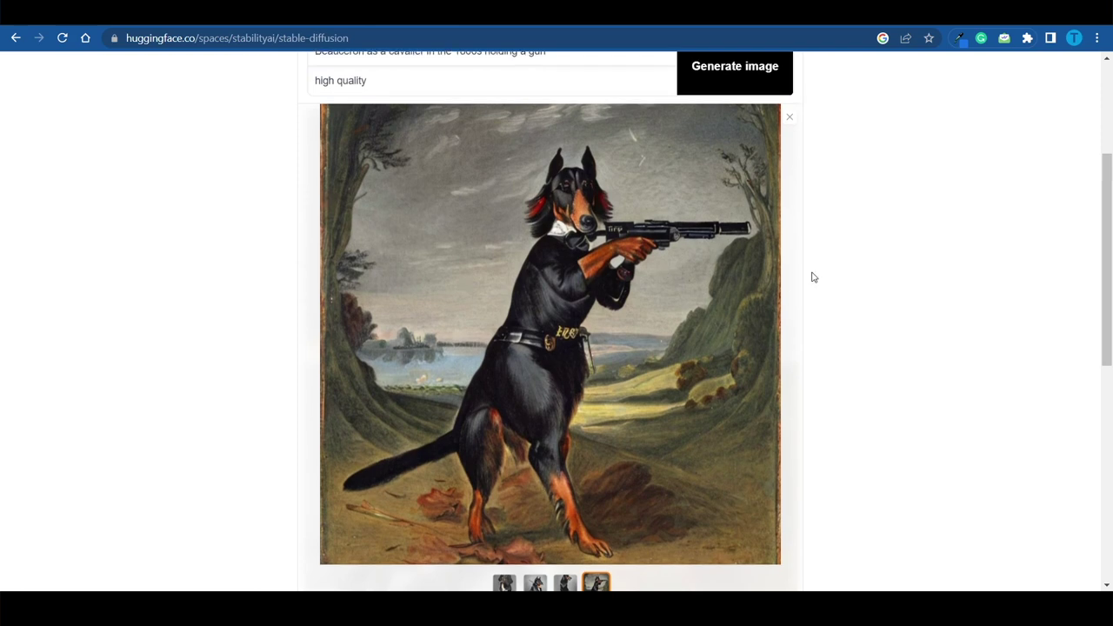
scroll(809, 276, "down", 1)
scroll(811, 277, "up", 4)
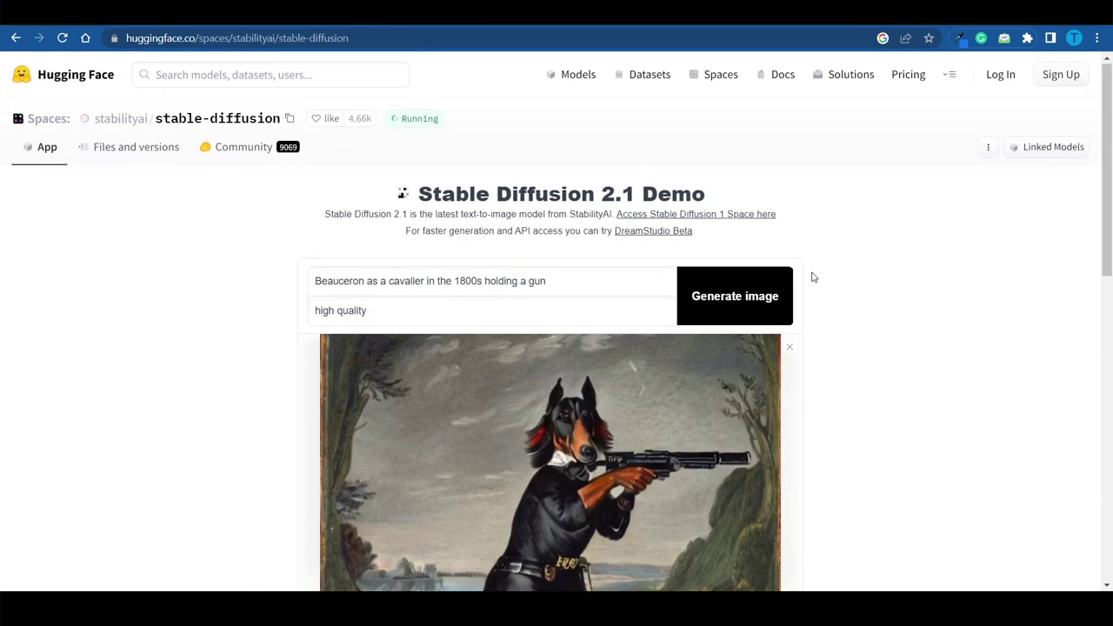
left_click_drag(315, 281, 568, 277)
key("ctrl+c")
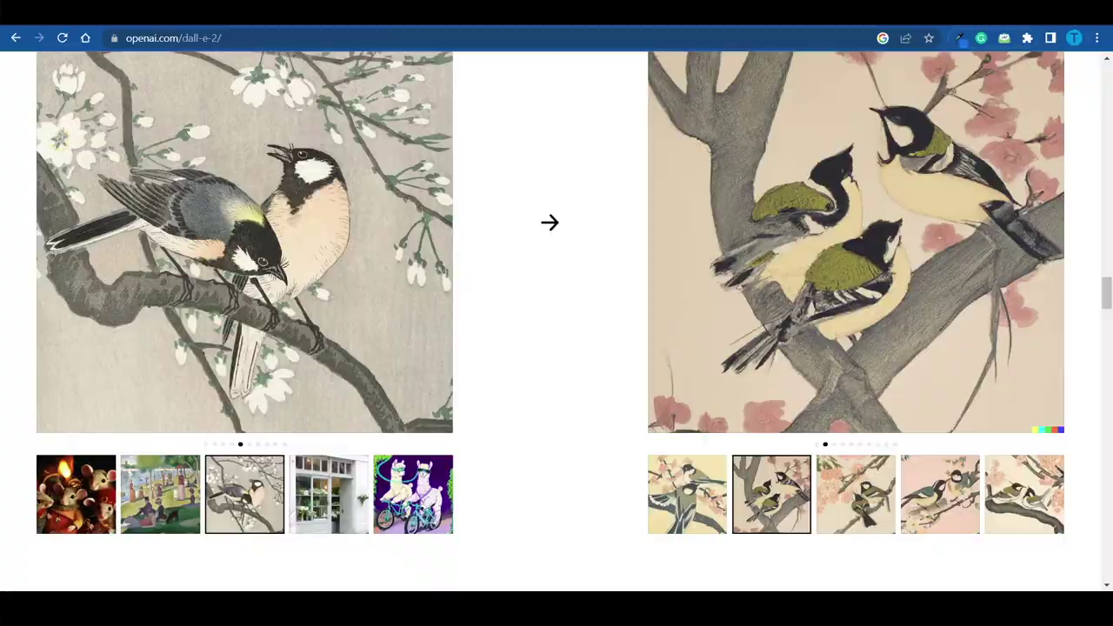
scroll(537, 279, "up", 12)
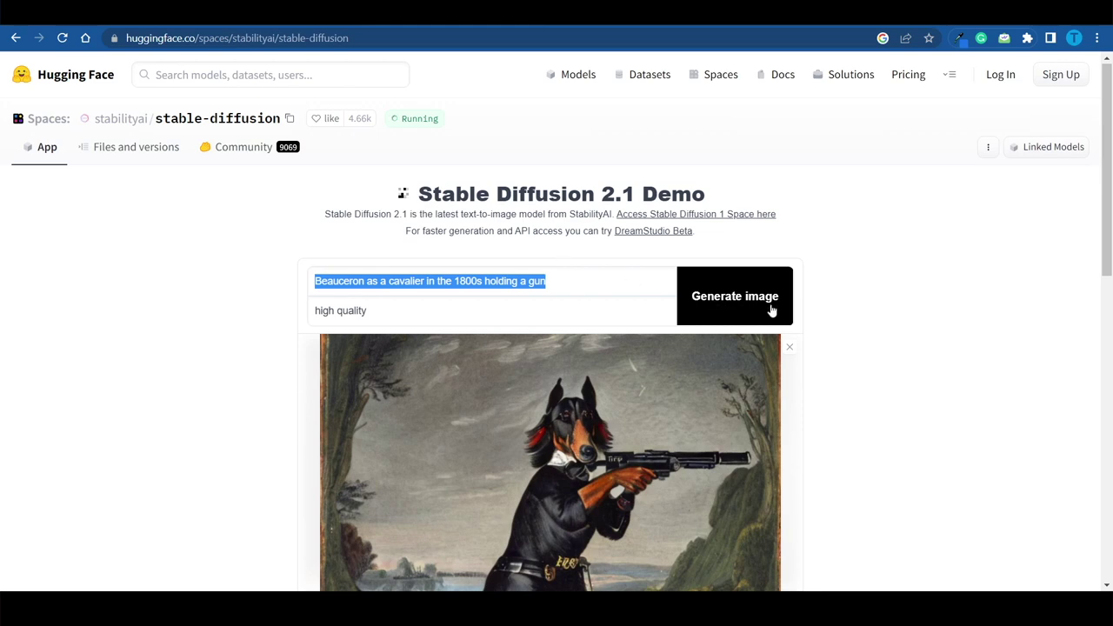
scroll(746, 299, "down", 3)
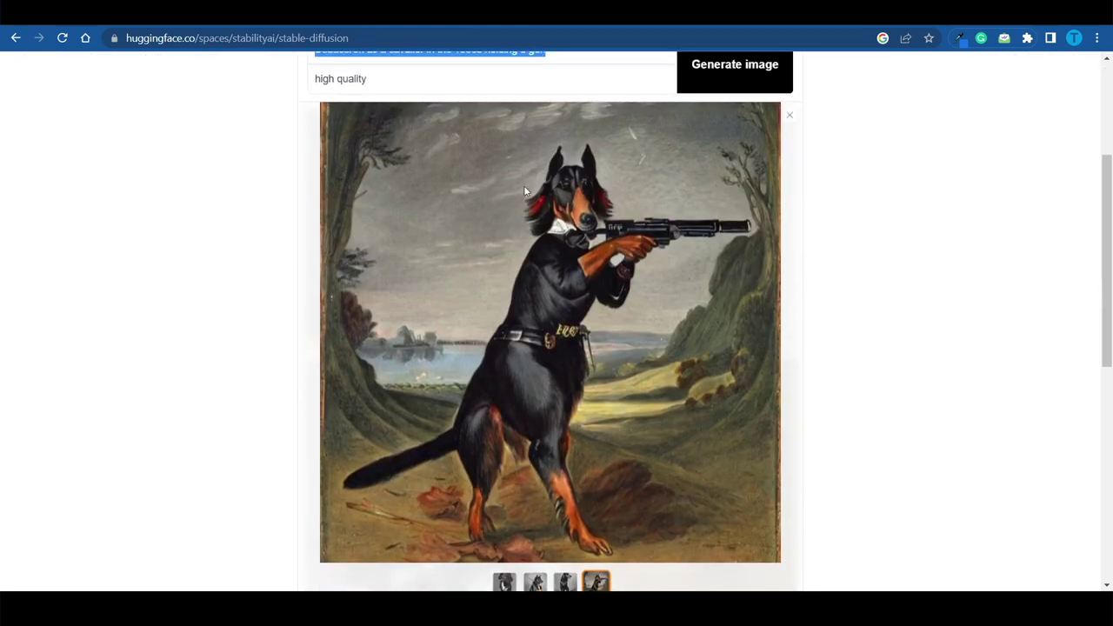
scroll(677, 375, "up", 3)
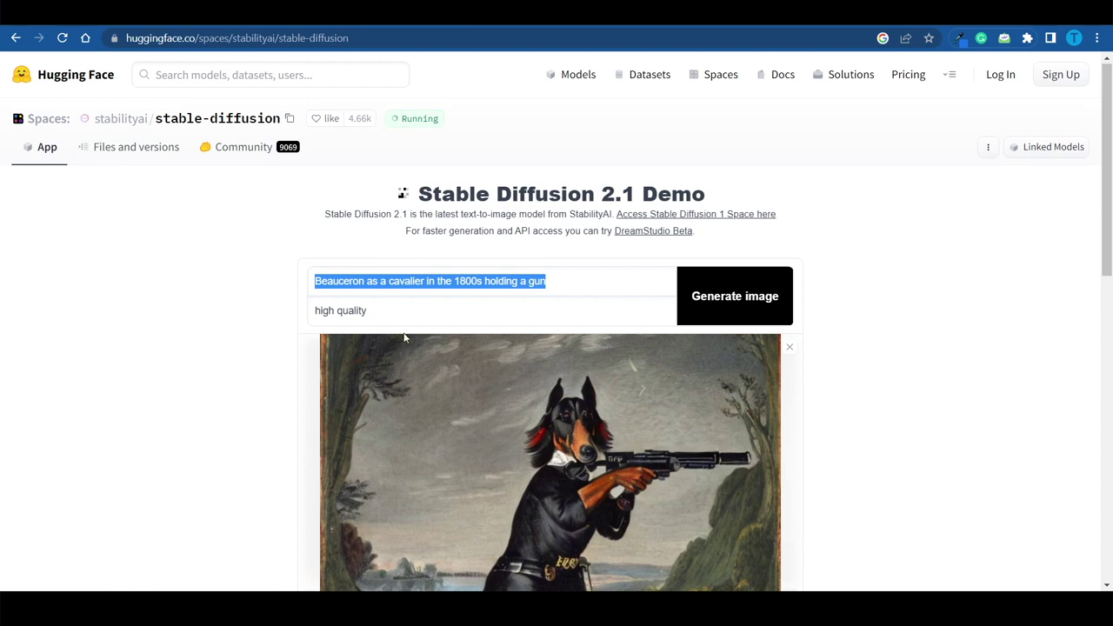
left_click(449, 253)
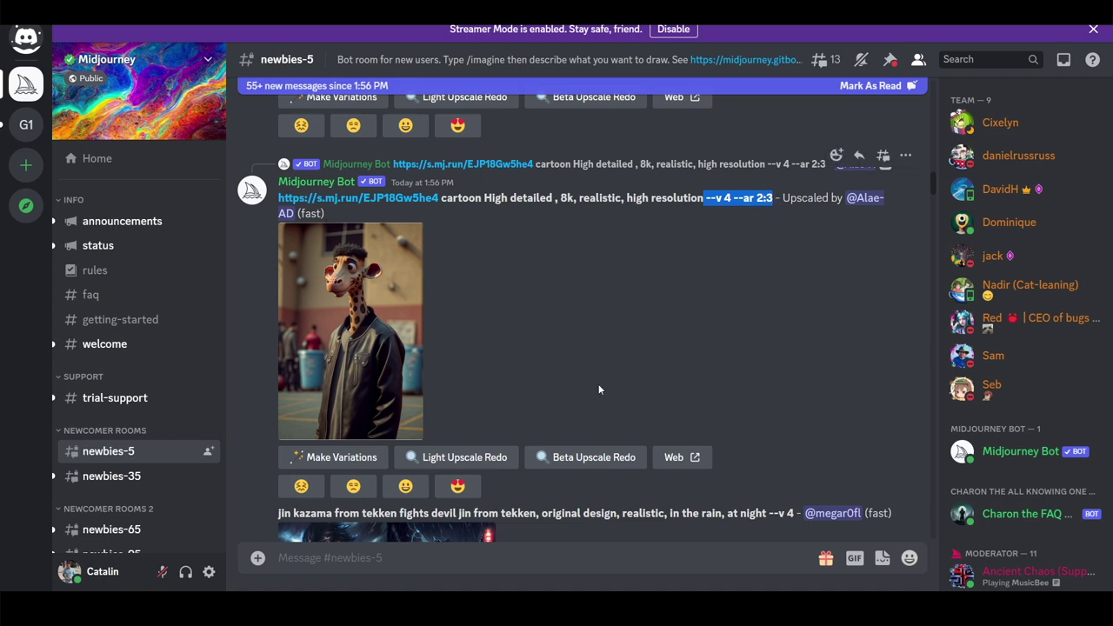
left_click(562, 199)
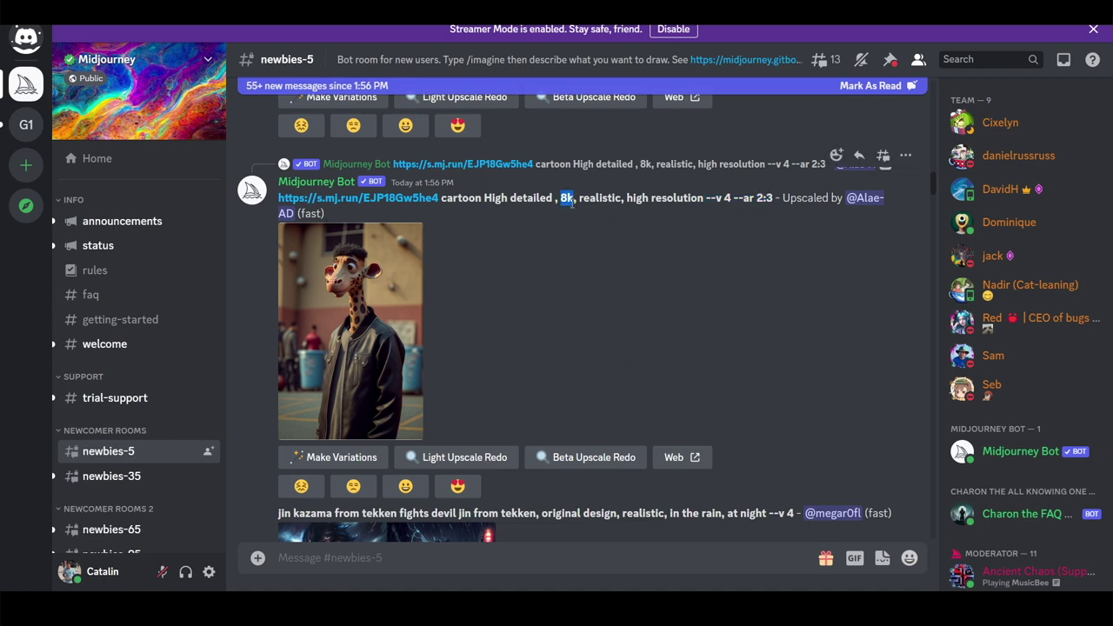
left_click_drag(667, 197, 708, 244)
left_click(712, 198)
scroll(460, 353, "down", 5)
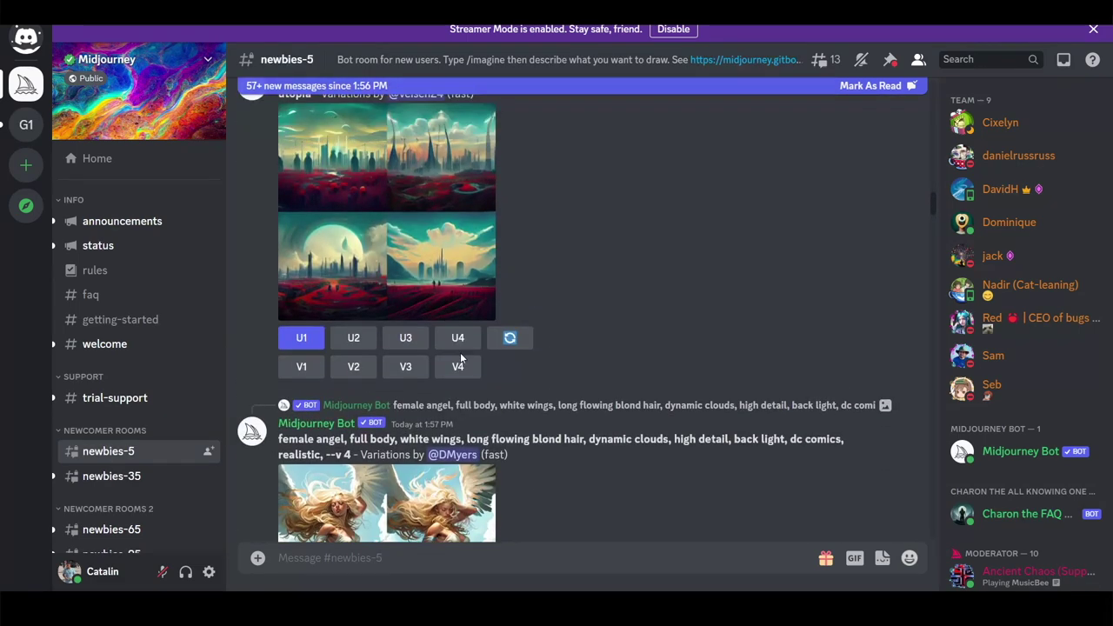
left_click(460, 352)
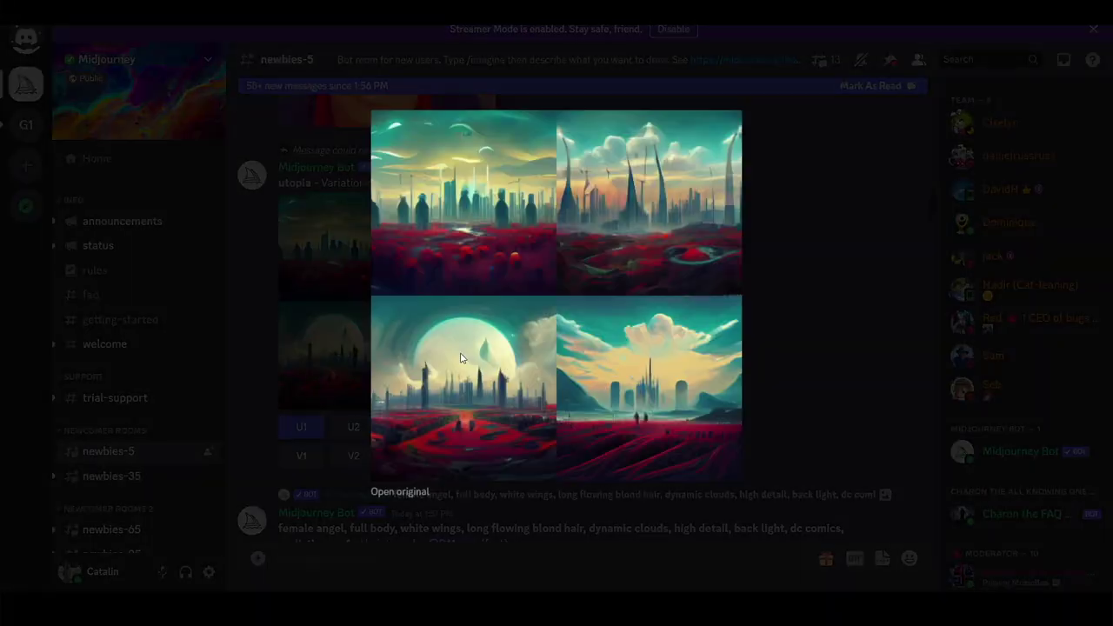
left_click(791, 355)
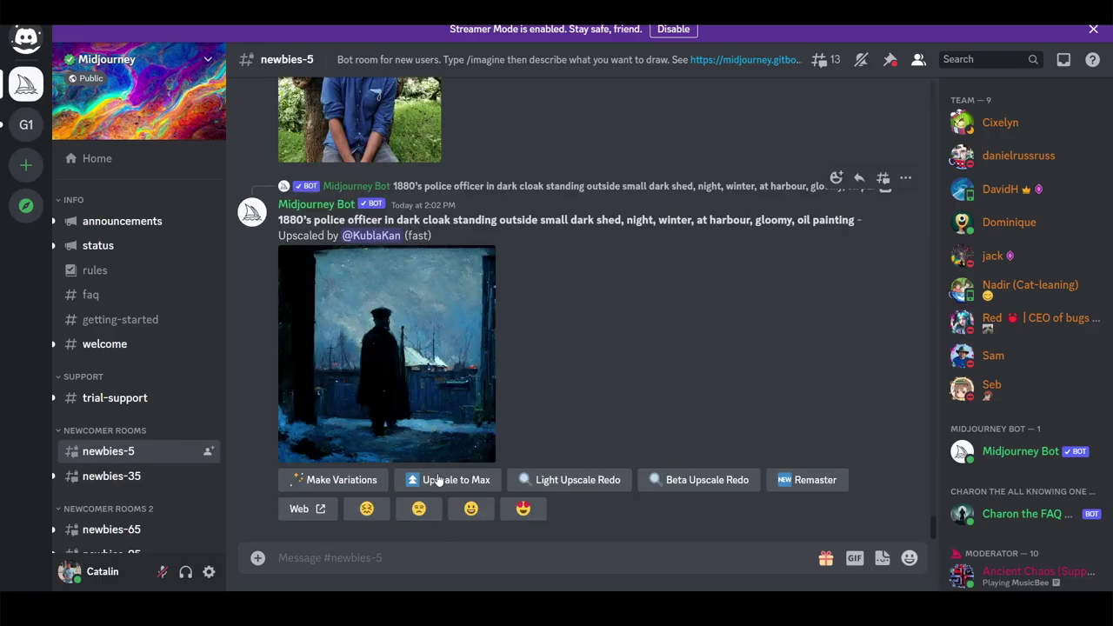
Submit the prompt "Beauceron as a cavalier in the 1800s holding a gun" via /imagine
type("/imagine")
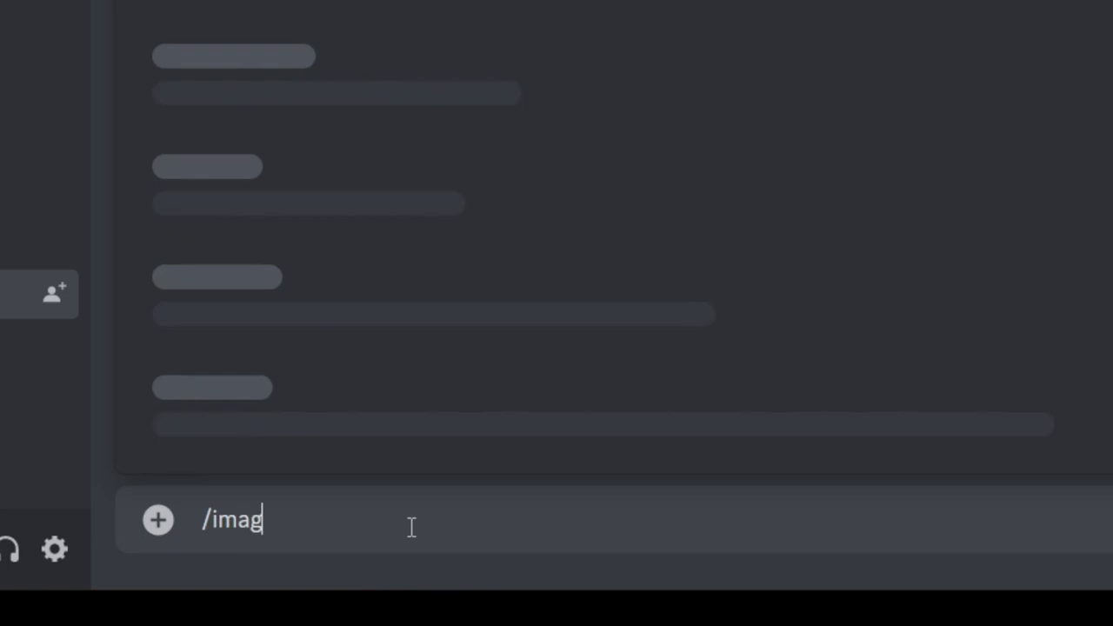
left_click(280, 405)
key("ctrl+v")
key("Return")
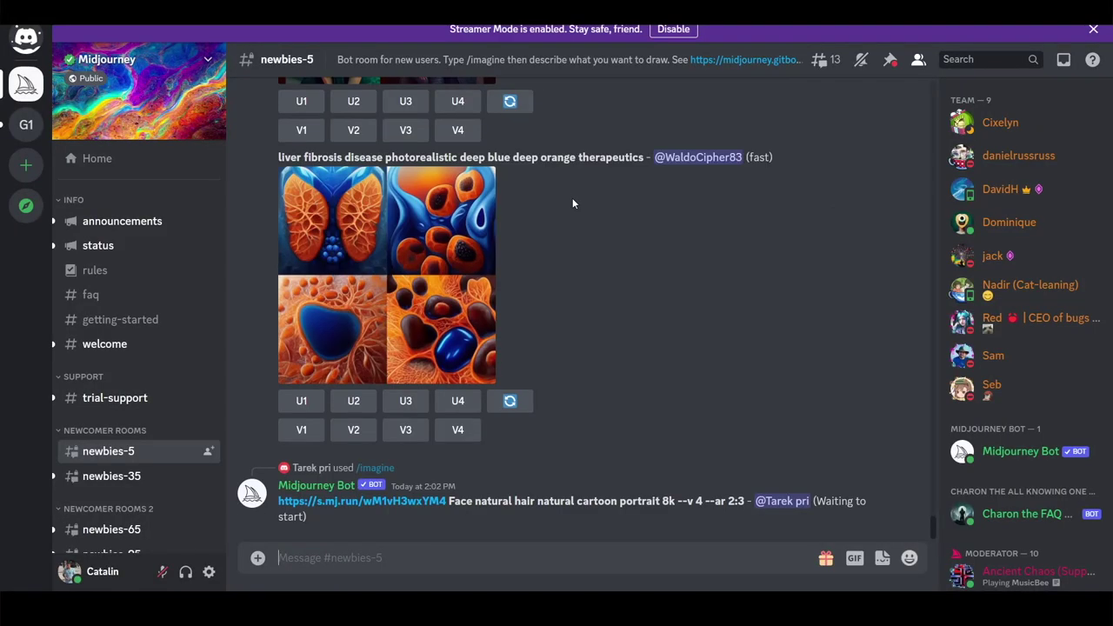
Enlarge the returned four-image Beauceron grid to inspect it, then close the preview
scroll(572, 200, "up", 2)
scroll(522, 244, "up", 5)
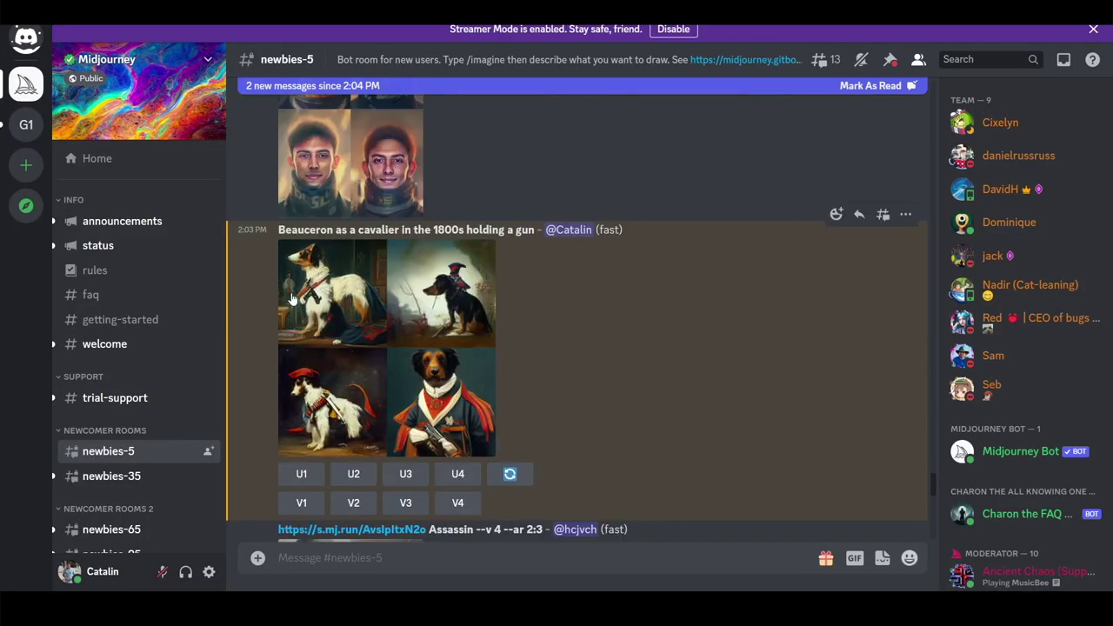
left_click(348, 284)
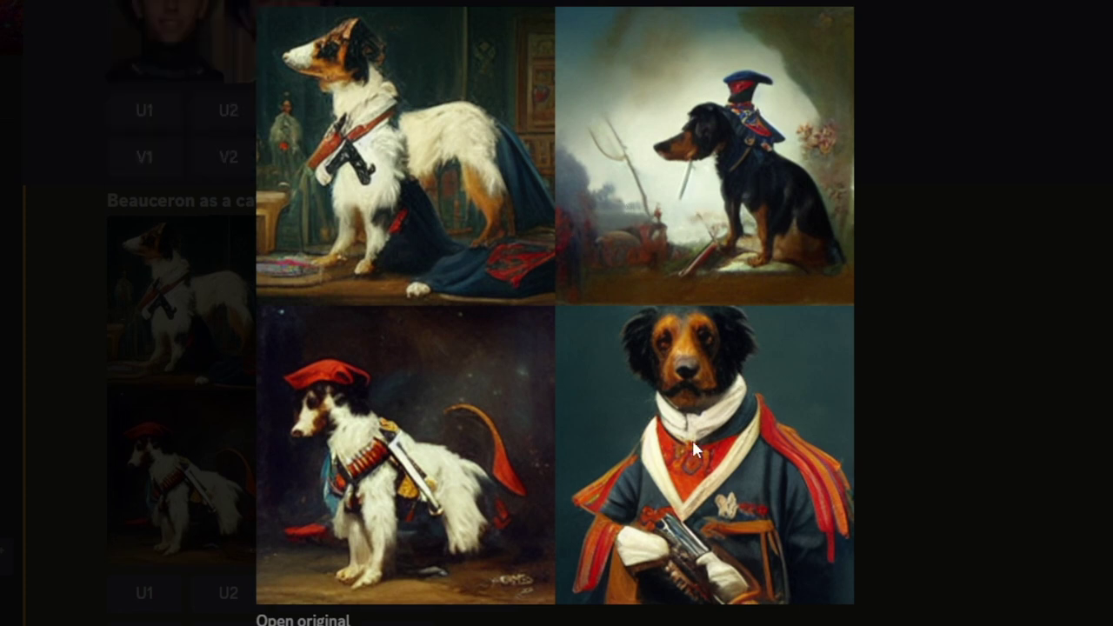
key("Escape")
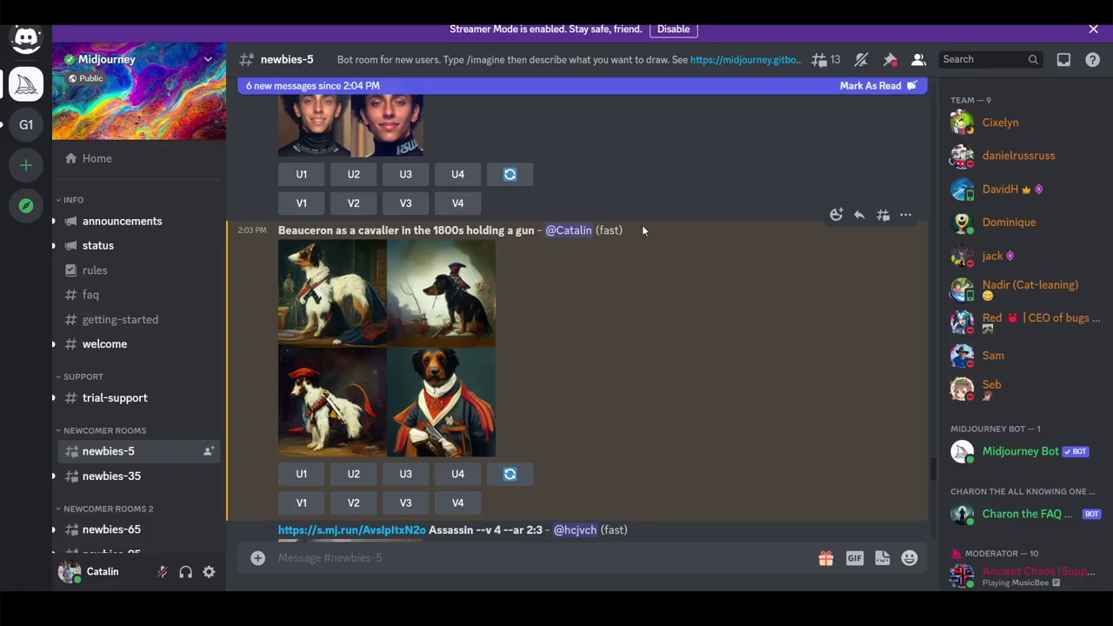
scroll(642, 224, "down", 3)
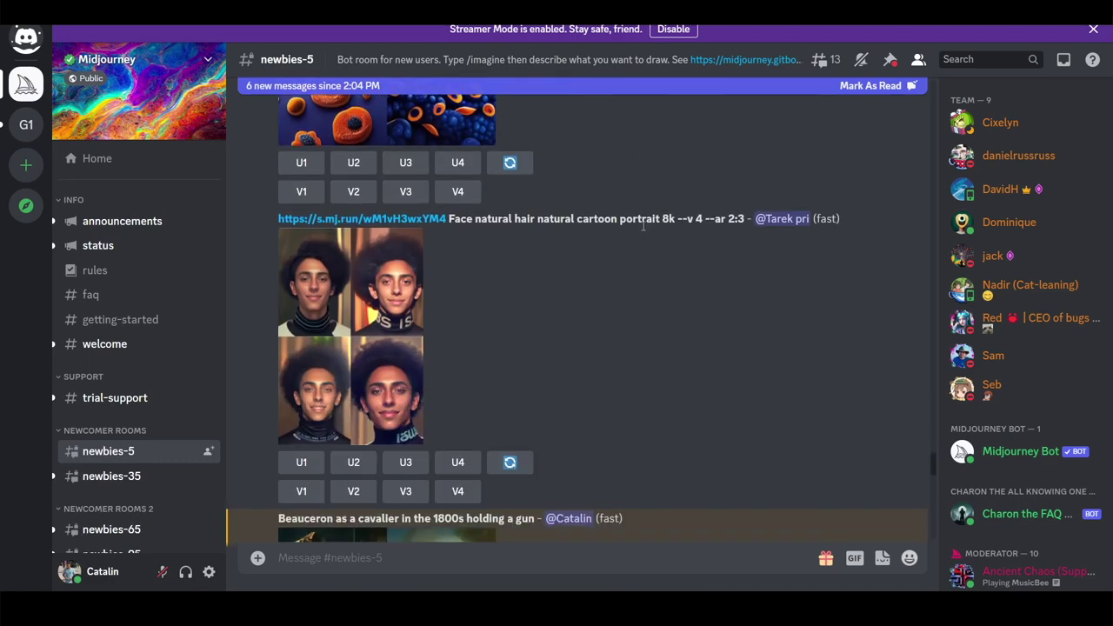